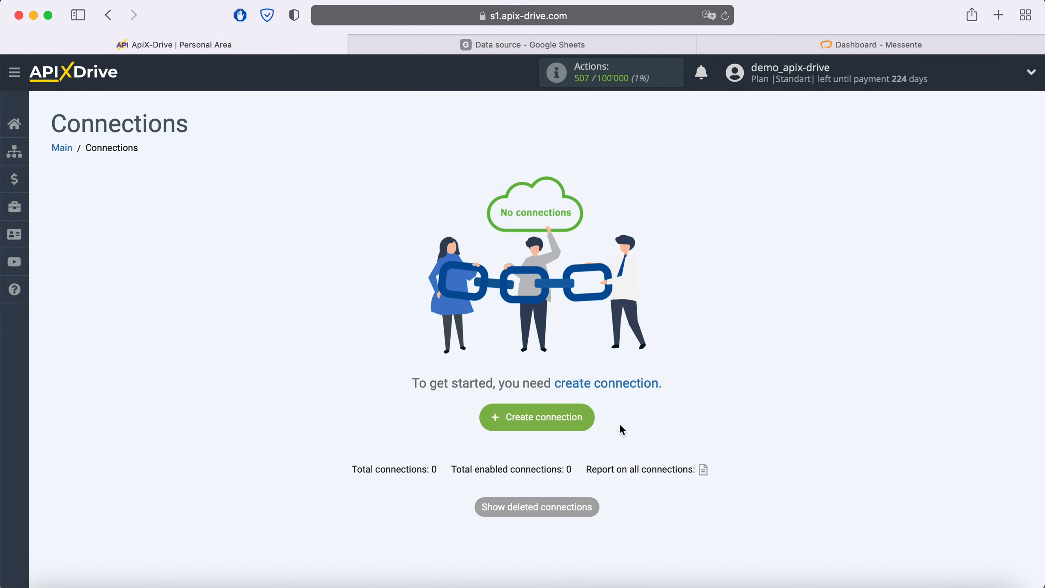
# - Create a new connection and select Google Sheets as its data source system
pyautogui.click(591, 419)
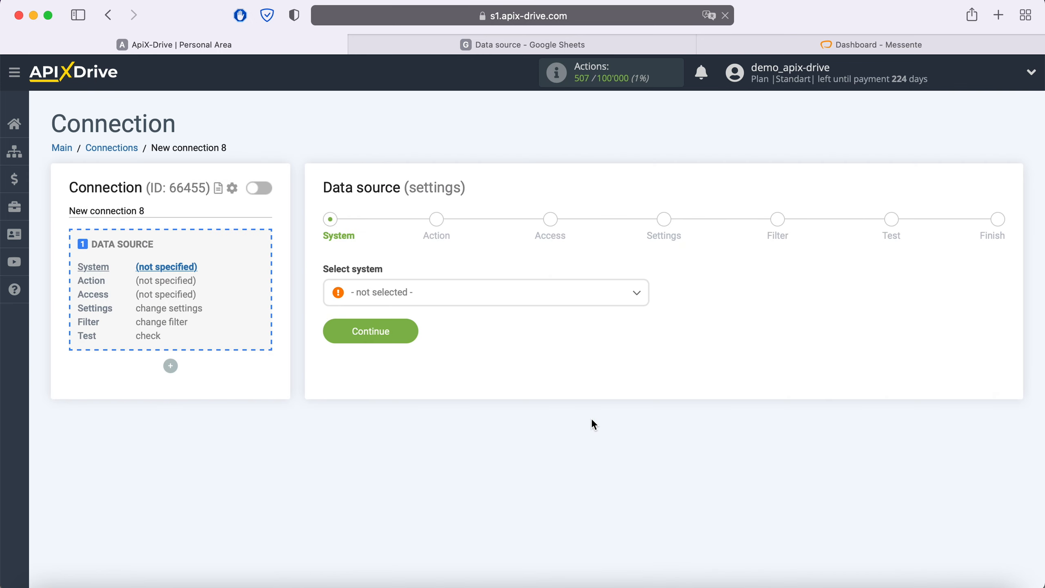
pyautogui.click(474, 296)
pyautogui.scroll(-12, 492, 411)
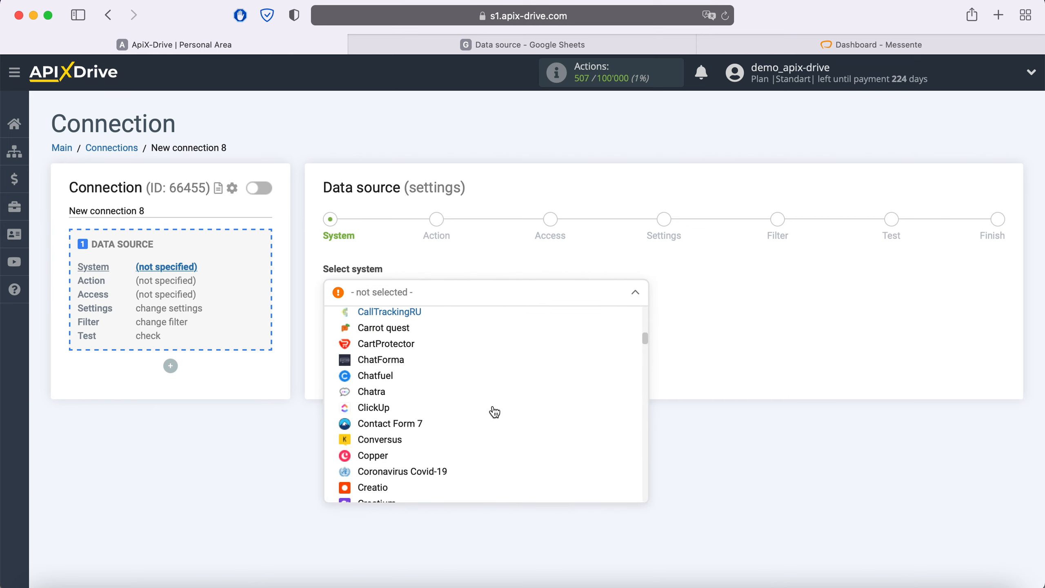
pyautogui.scroll(-15, 494, 411)
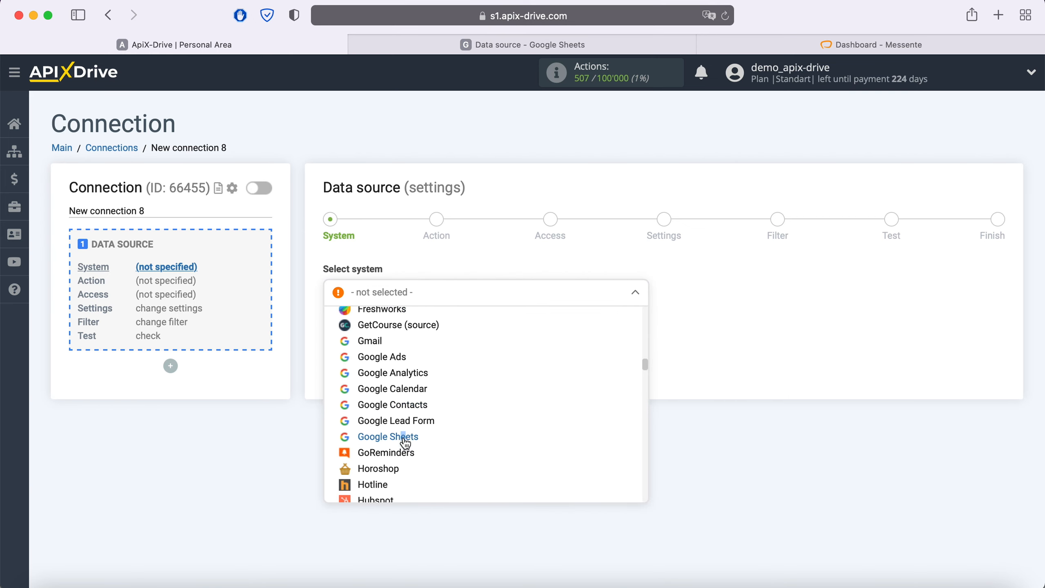
pyautogui.click(406, 438)
pyautogui.click(405, 332)
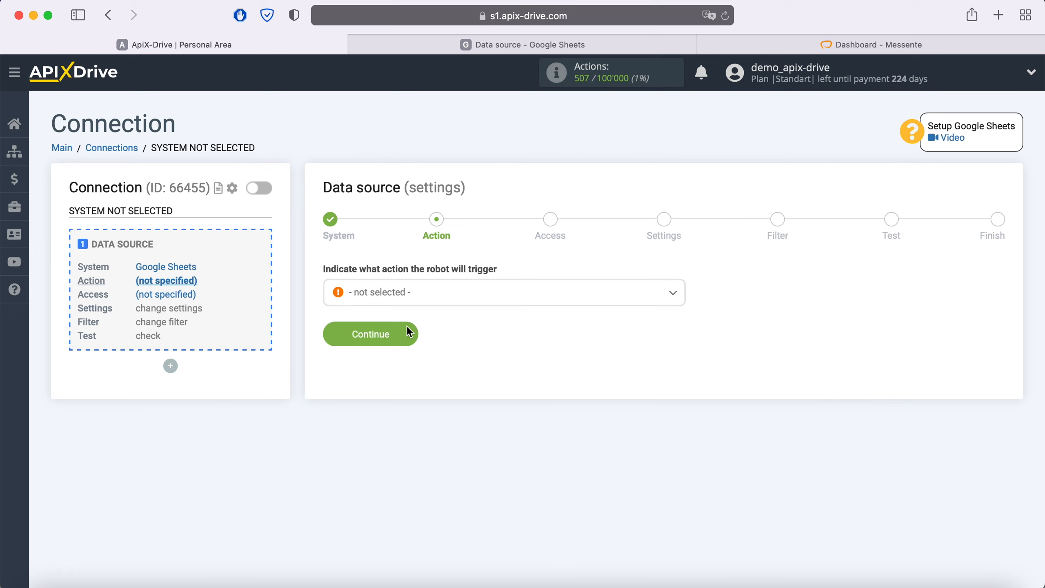
# - Set the Google Sheets source action to Get Rows (new) and continue to account access
pyautogui.click(427, 304)
pyautogui.click(416, 383)
pyautogui.click(413, 340)
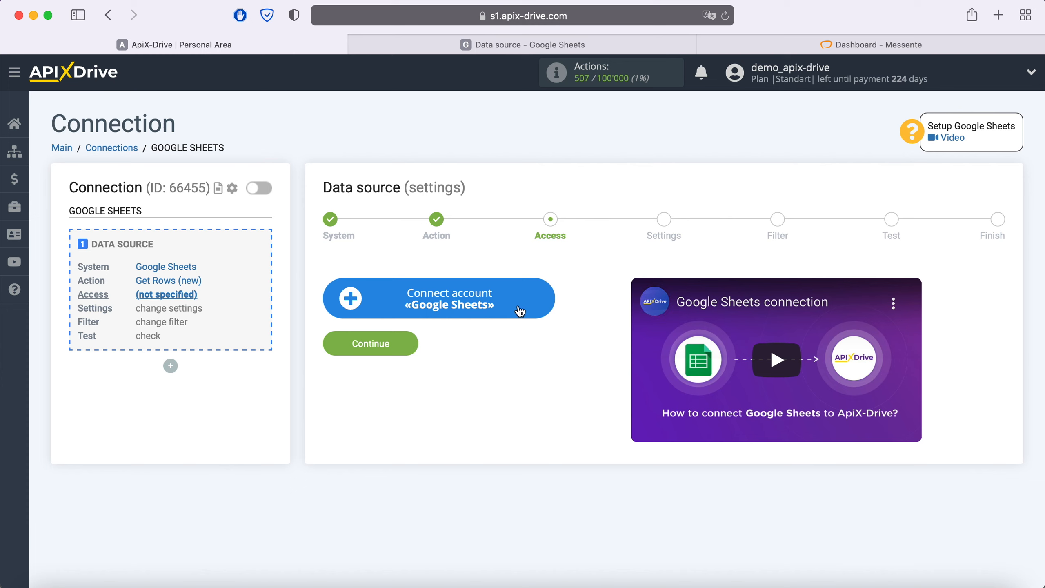
# - Start connecting a Google Sheets account and sign in to Google with the saved e-mail and account password
pyautogui.click(543, 298)
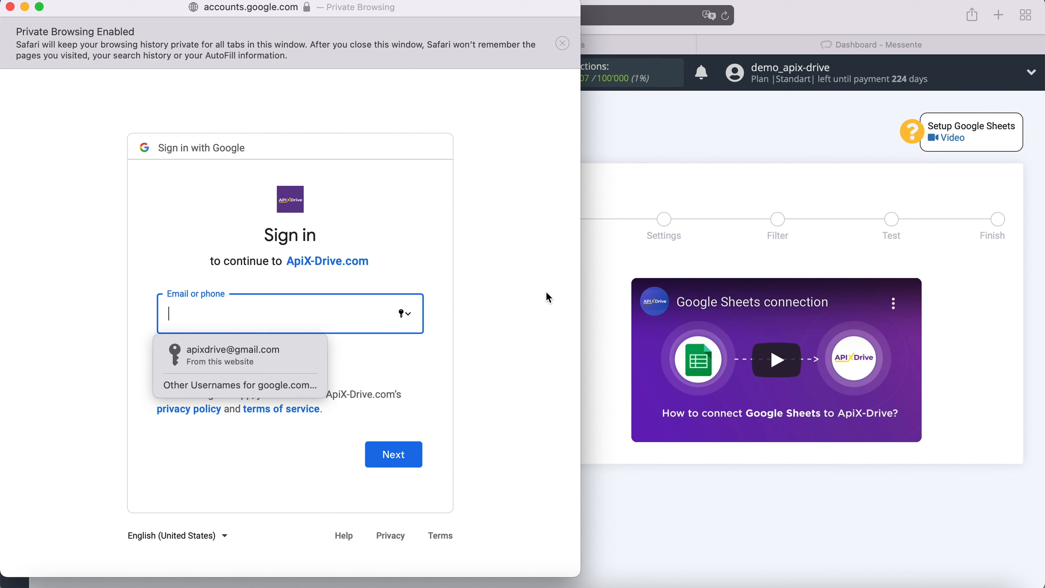
pyautogui.click(301, 352)
pyautogui.click(410, 459)
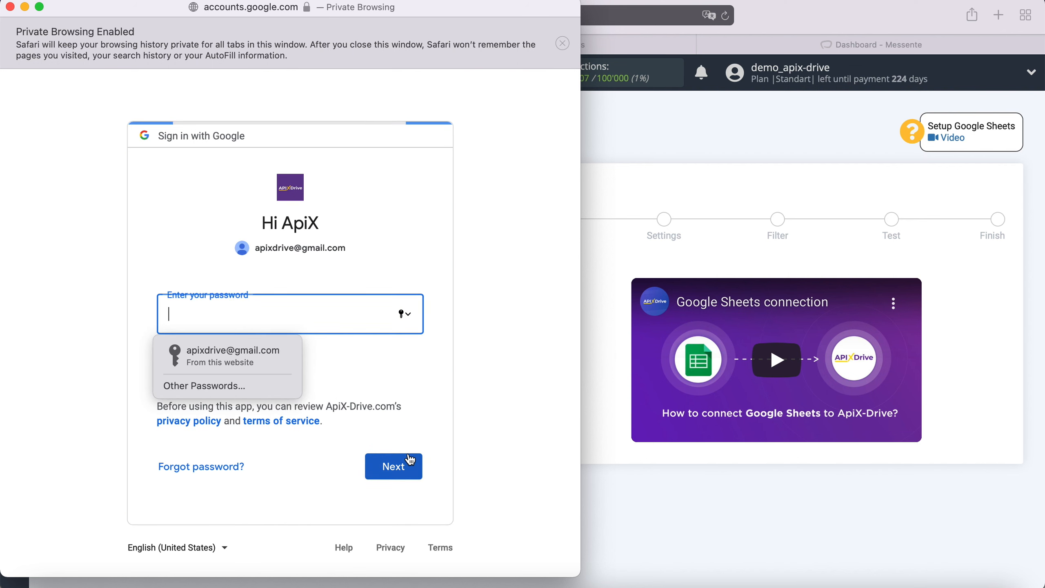
pyautogui.click(268, 340)
pyautogui.click(414, 471)
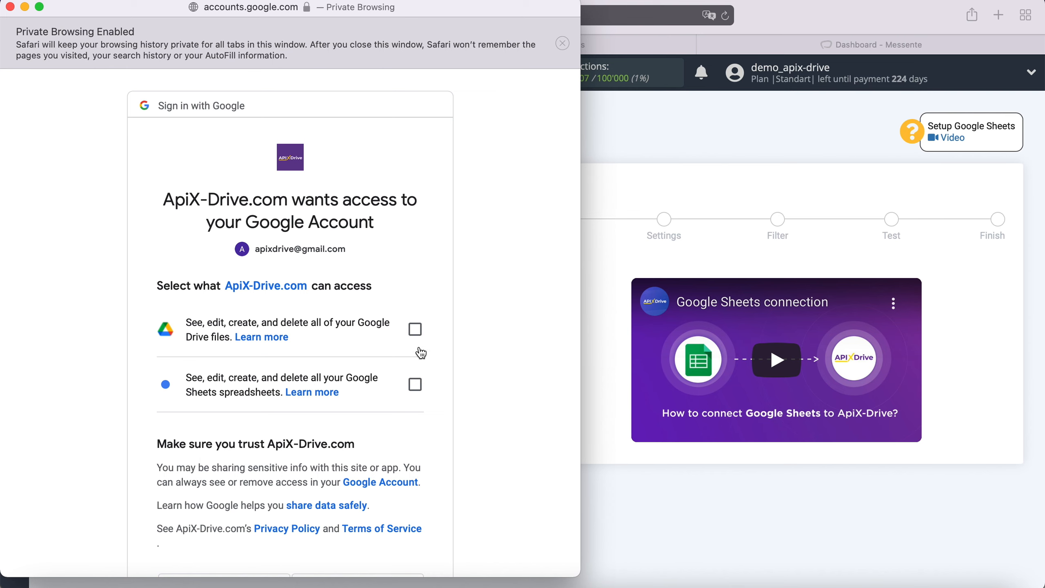
# - Grant ApiX-Drive access to the account's Google Drive files and Google Sheets spreadsheets
pyautogui.click(415, 330)
pyautogui.click(417, 391)
pyautogui.scroll(-5, 468, 401)
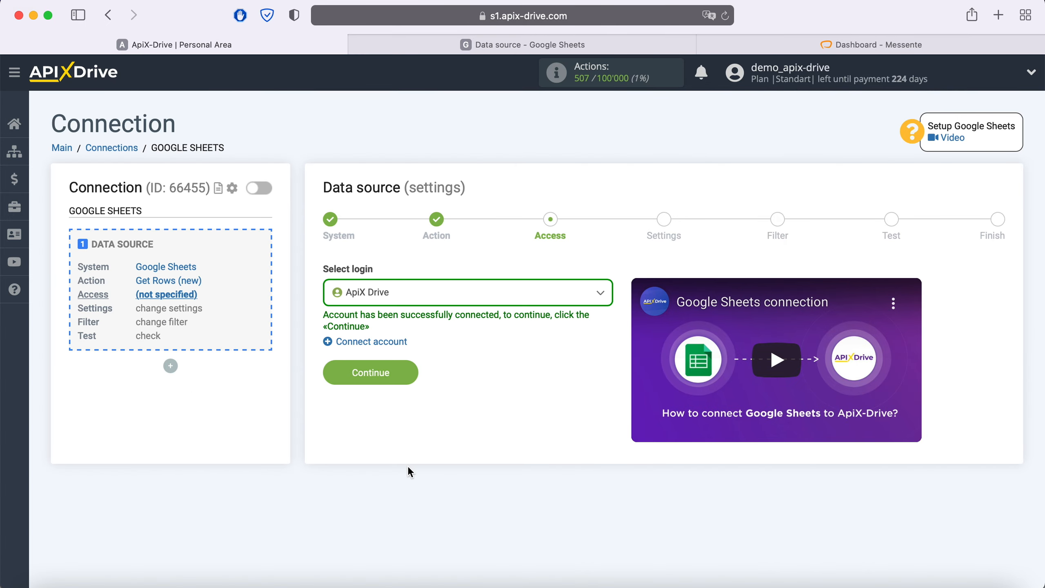
# - Select the connected ApiX Drive account as the Google Sheets login and continue to the source settings
pyautogui.click(454, 299)
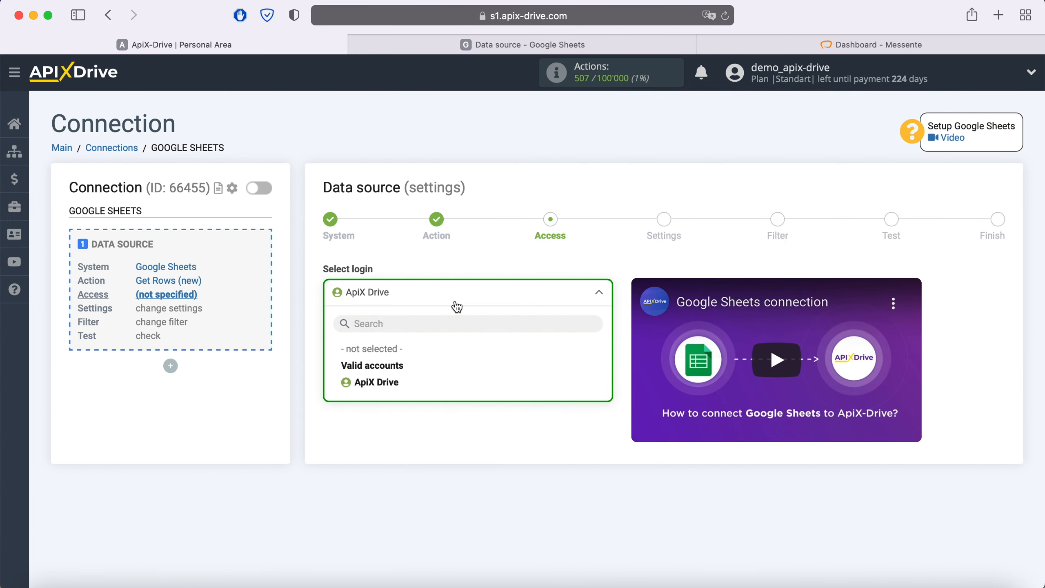
pyautogui.click(398, 384)
pyautogui.click(404, 373)
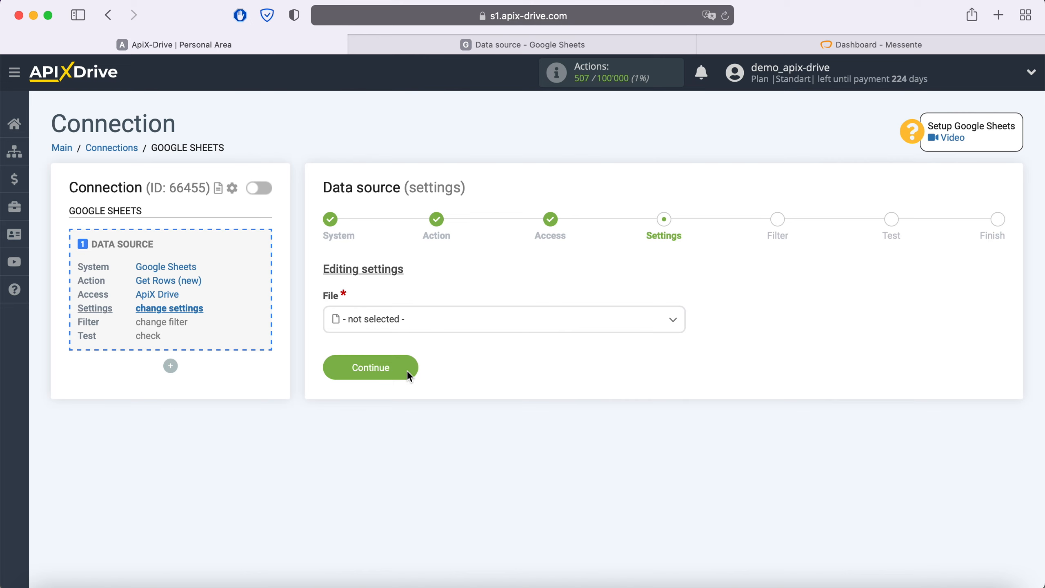
# - Choose the Data source file and its Data source sheet in the source settings
pyautogui.click(417, 325)
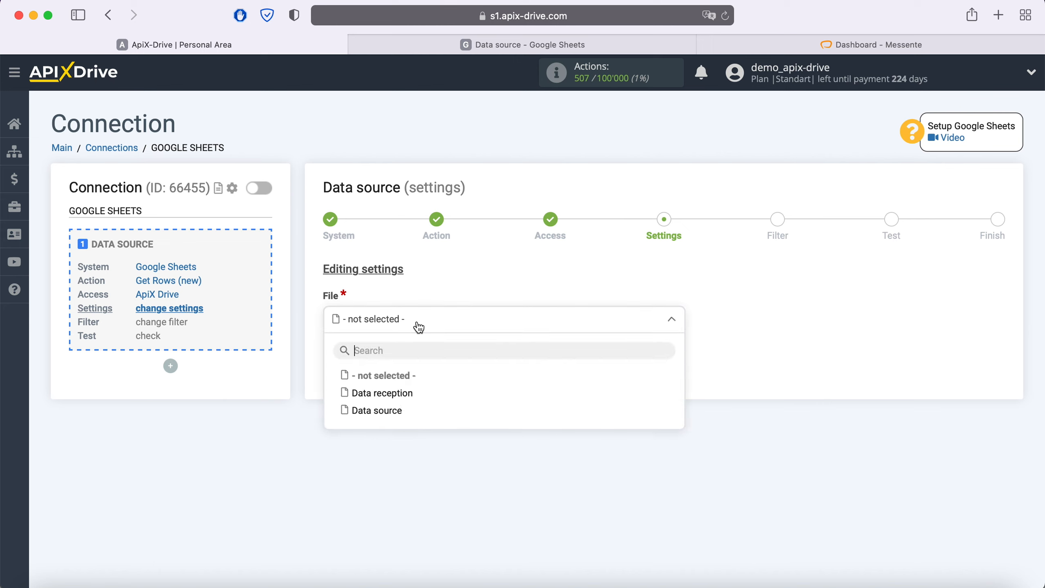
pyautogui.click(393, 412)
pyautogui.click(389, 395)
pyautogui.click(389, 455)
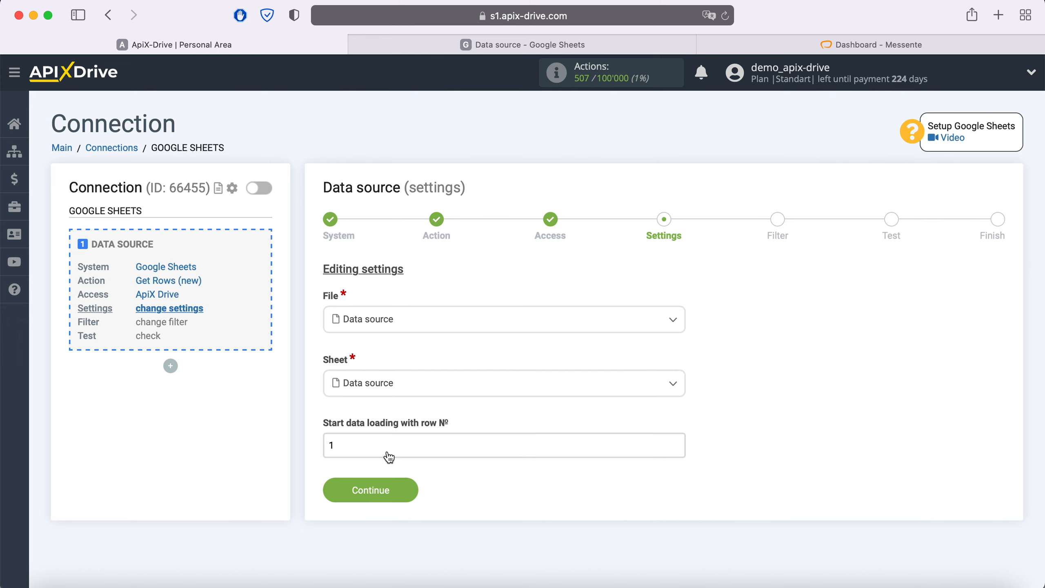
# - Check the spreadsheet's rows, set data loading to start with row 2, and continue
pyautogui.click(473, 49)
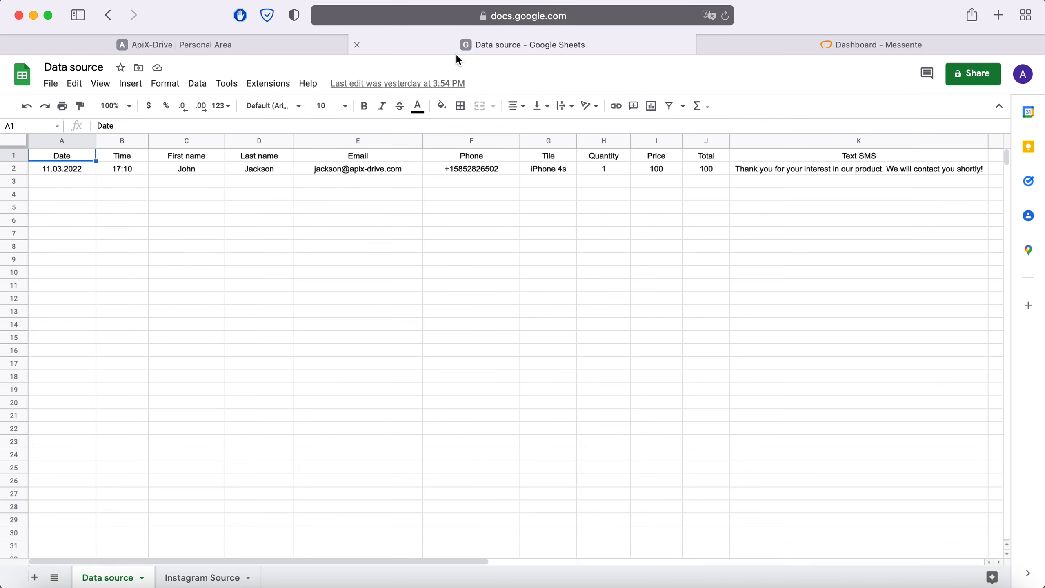
pyautogui.click(182, 49)
pyautogui.click(333, 443)
pyautogui.press('BackSpace')
pyautogui.write('2')
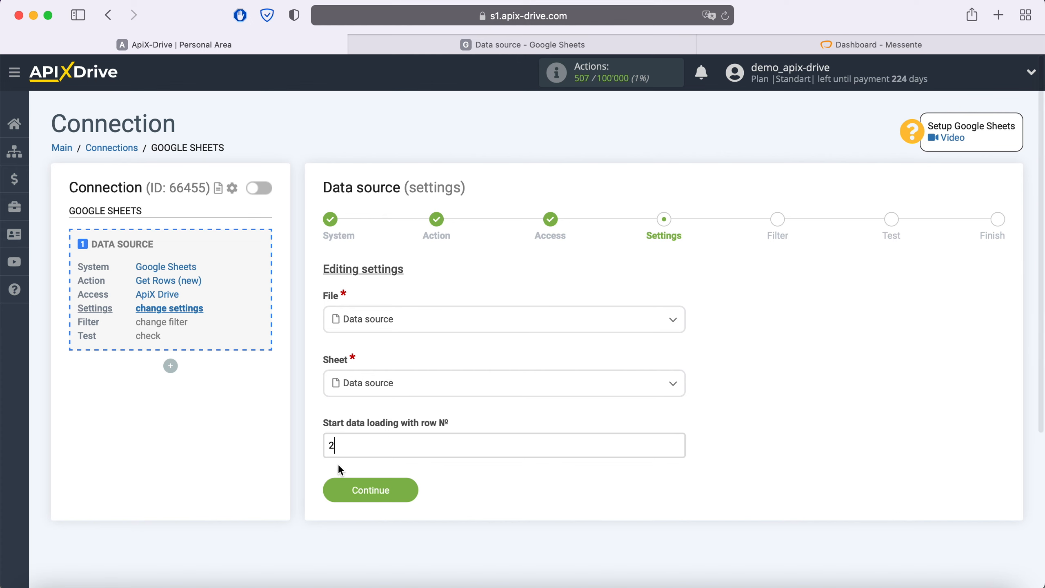
pyautogui.click(409, 493)
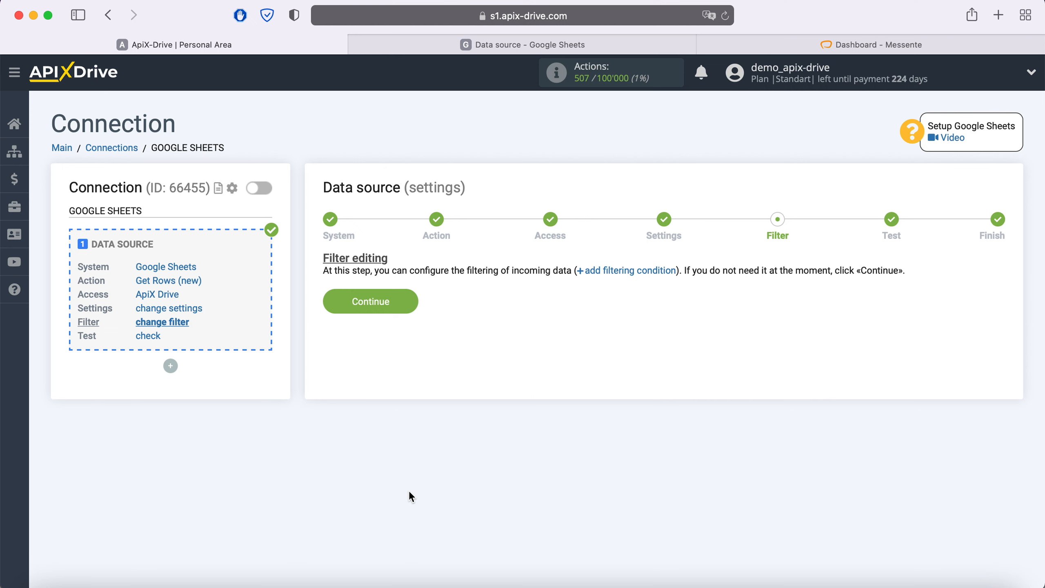
# - Finish the data source without a filter, accept its test data, and start configuring data receiving
pyautogui.click(408, 300)
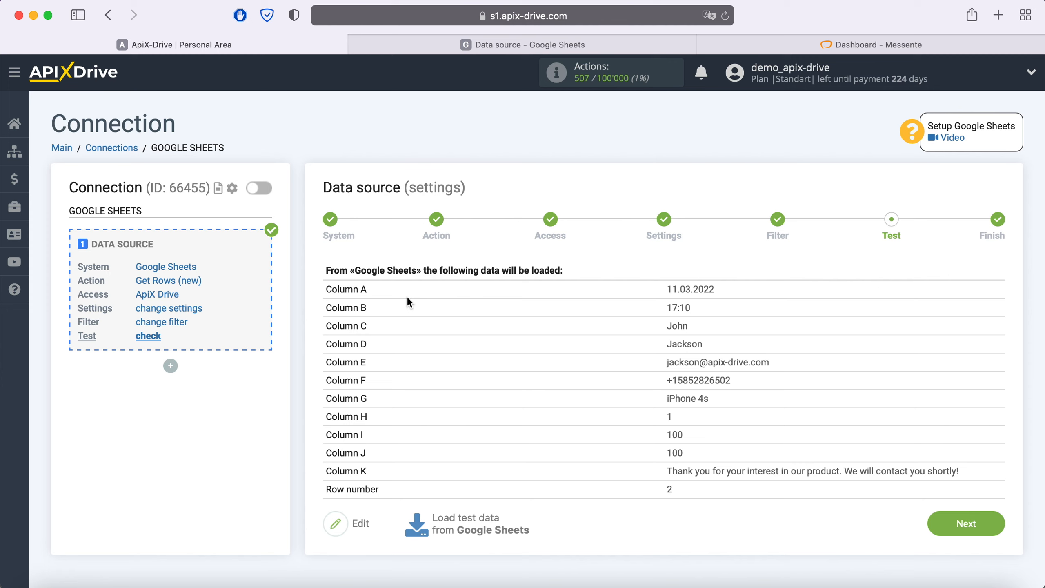
pyautogui.click(991, 525)
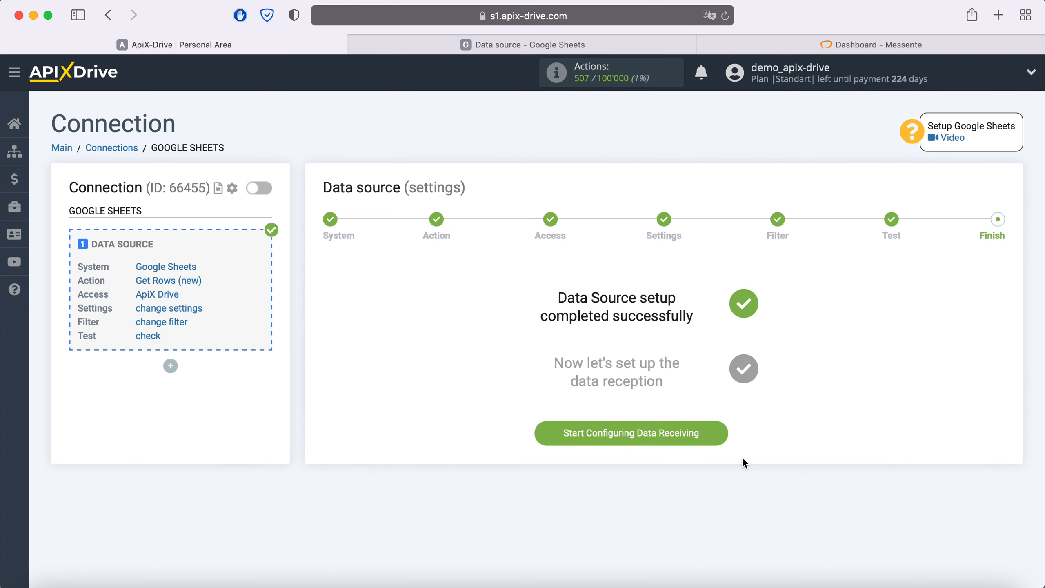
pyautogui.click(722, 433)
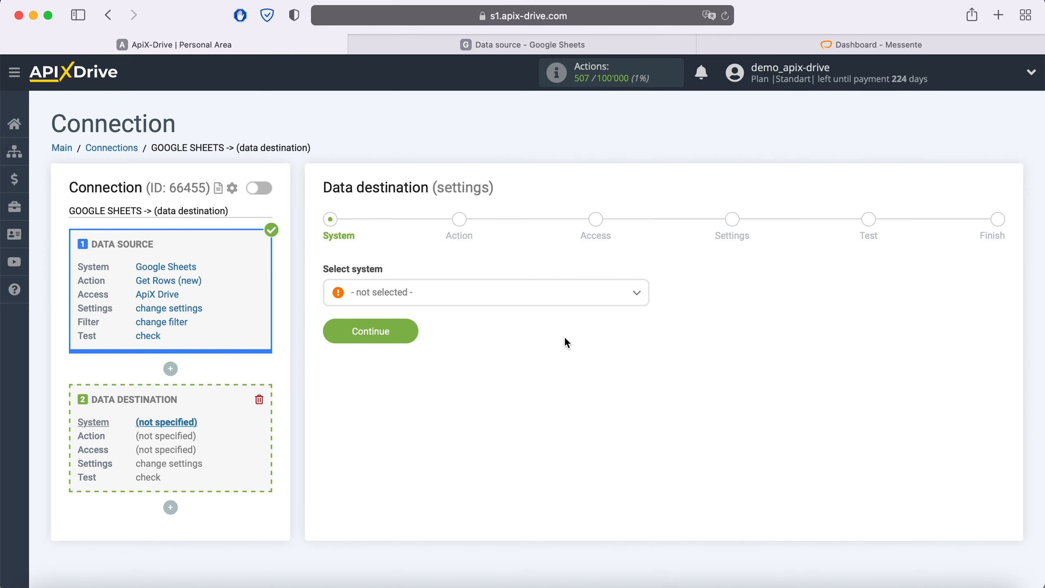
# - Select Messente as the data destination system and continue
pyautogui.click(531, 293)
pyautogui.scroll(-5, 547, 413)
pyautogui.scroll(-10, 549, 412)
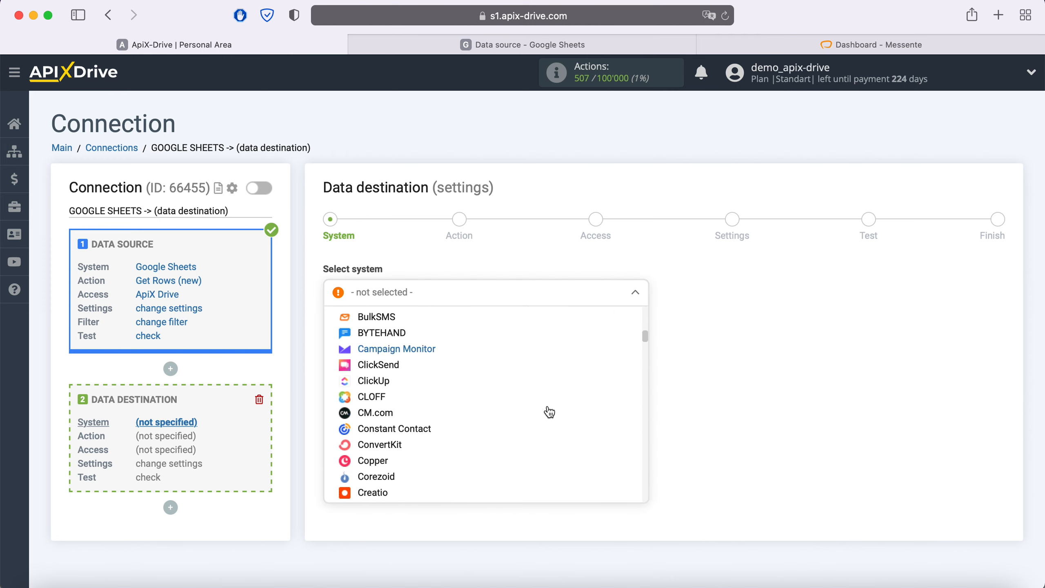
pyautogui.scroll(-10, 550, 412)
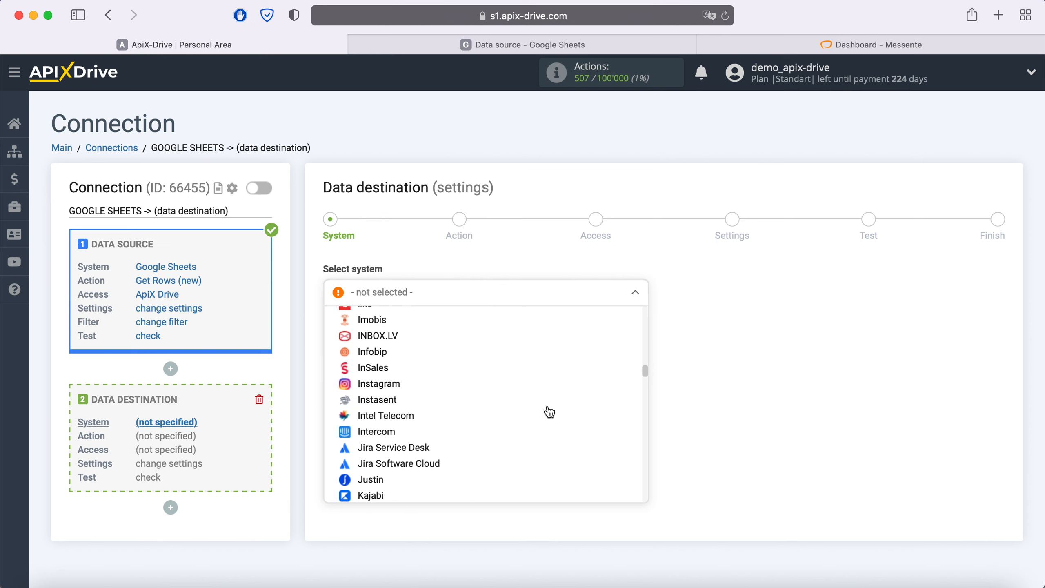
pyautogui.scroll(-5, 549, 413)
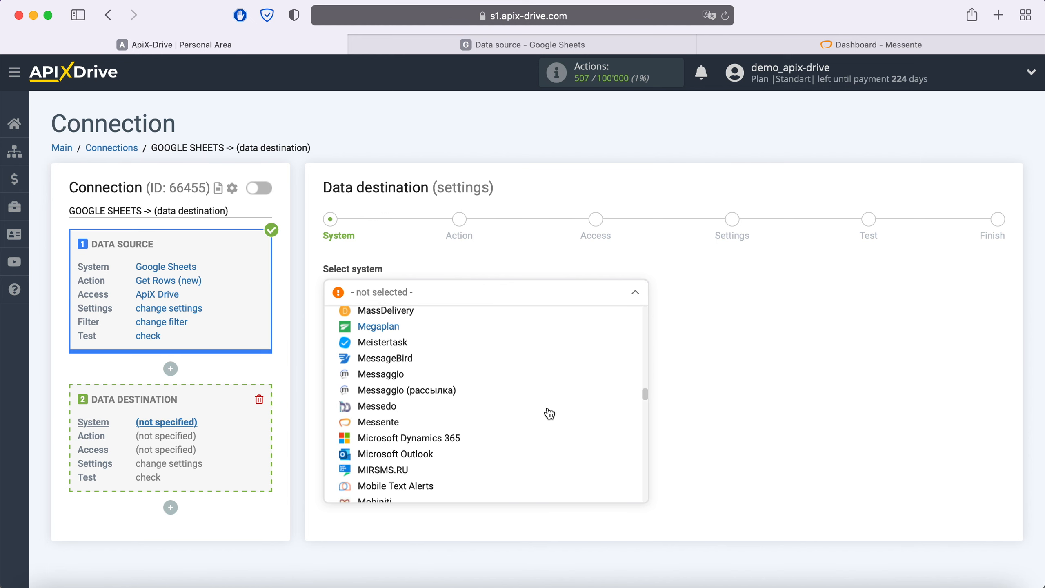
pyautogui.click(395, 418)
pyautogui.click(409, 332)
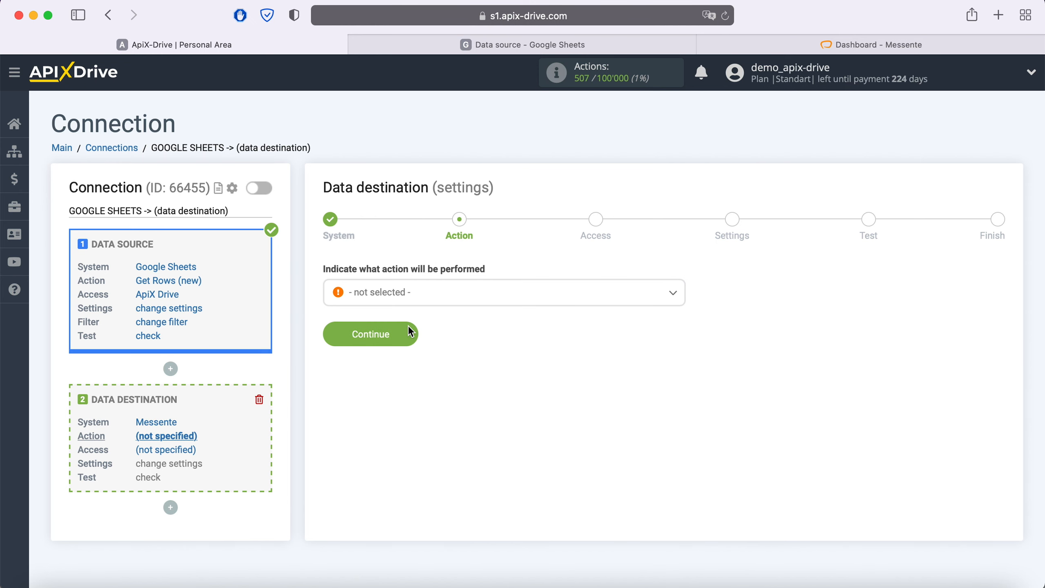
# - Set the Messente destination action to Send SMS and continue to account access
pyautogui.click(431, 300)
pyautogui.click(383, 364)
pyautogui.click(413, 332)
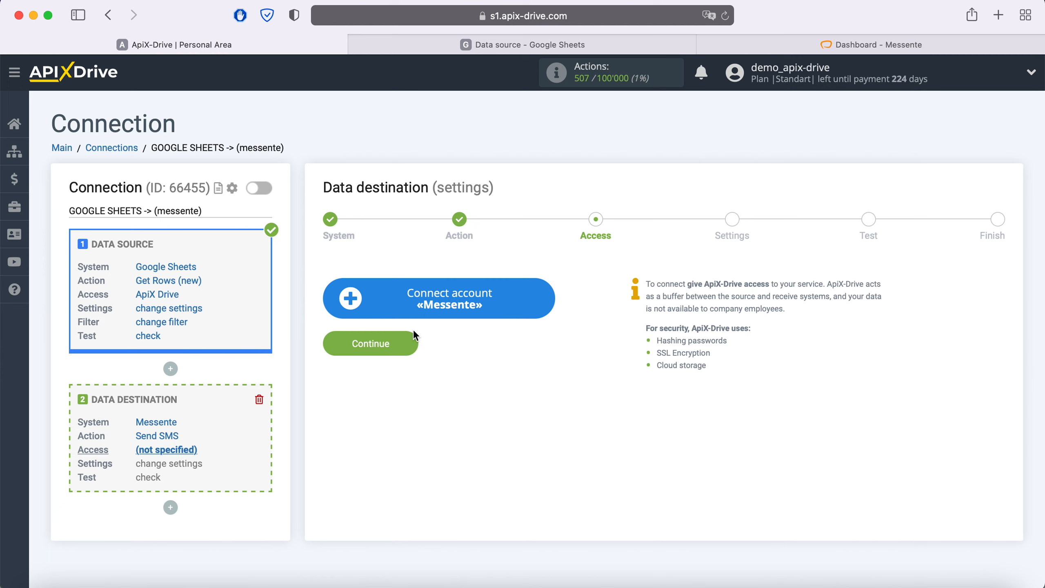
# - Start connecting a Messente account, and create an API key described as ApiX-Drive in the Messente dashboard's developer settings
pyautogui.click(542, 302)
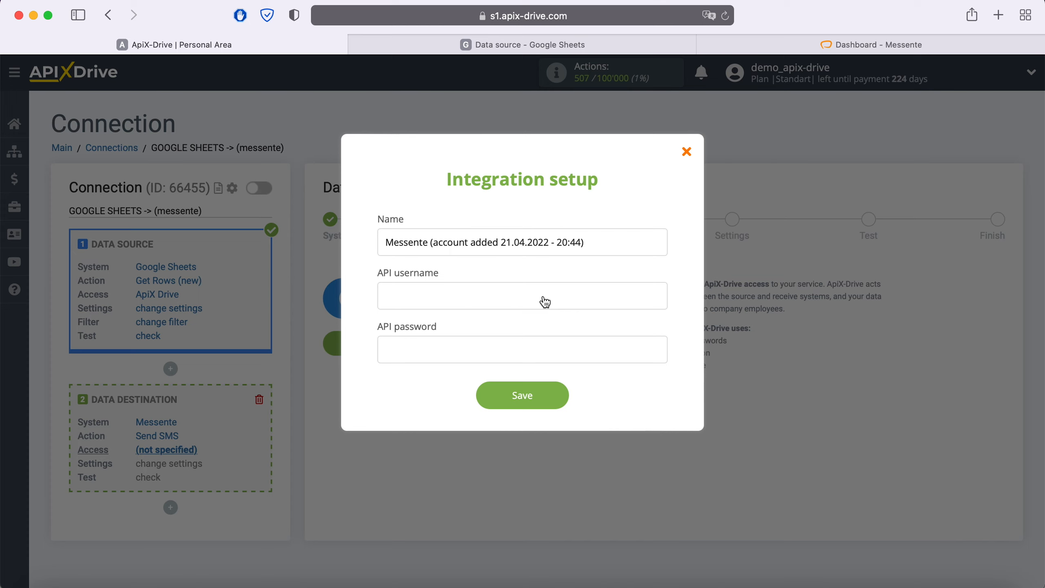
pyautogui.click(828, 49)
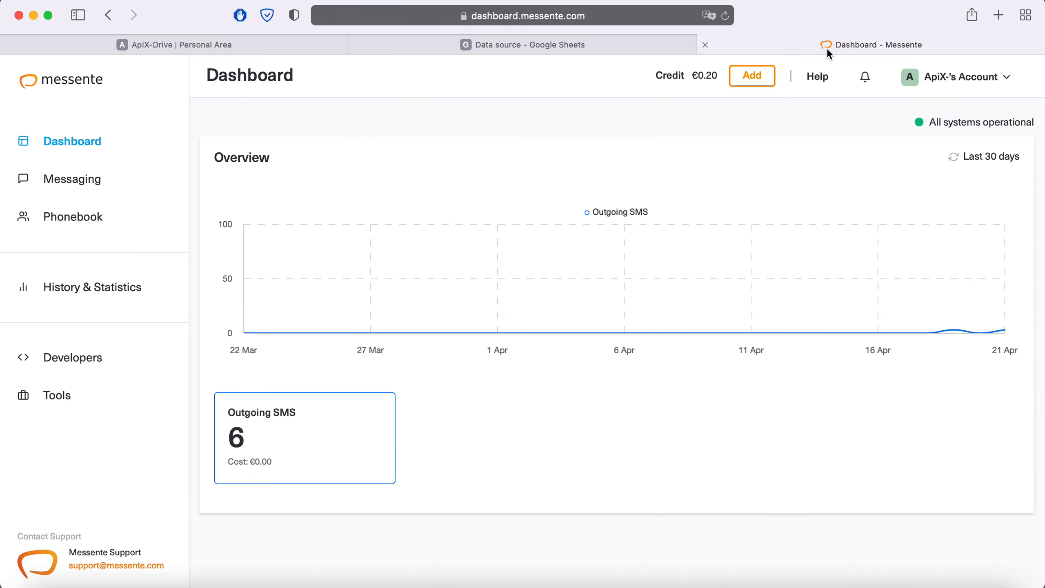
pyautogui.click(93, 357)
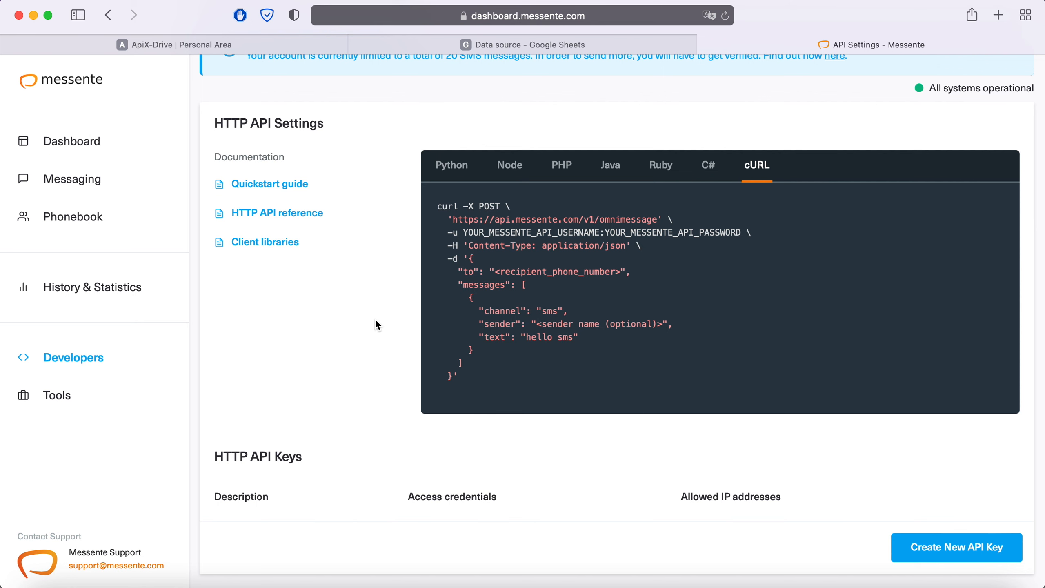
pyautogui.click(936, 548)
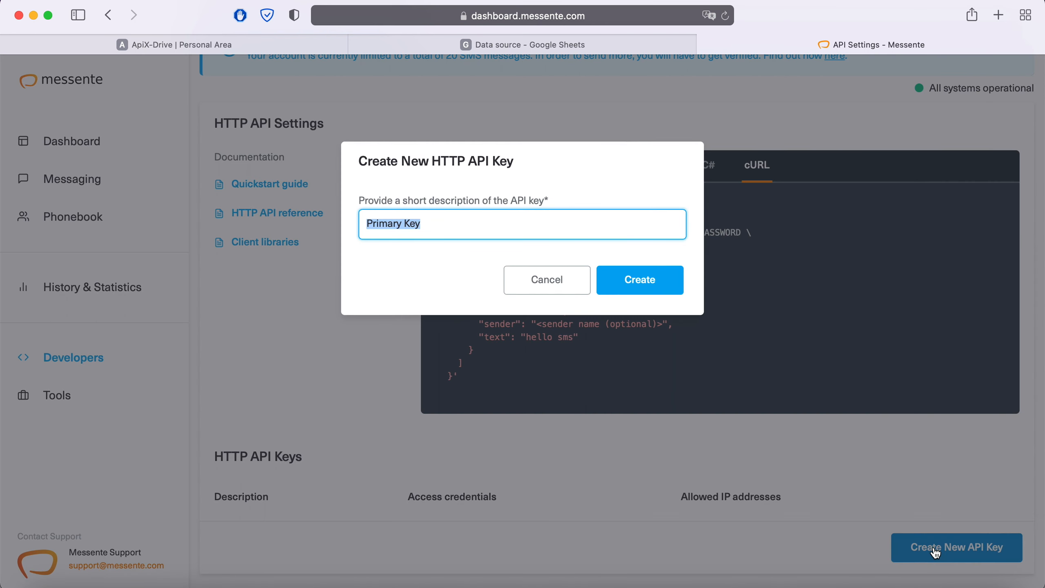
pyautogui.write('ApiX-Drive')
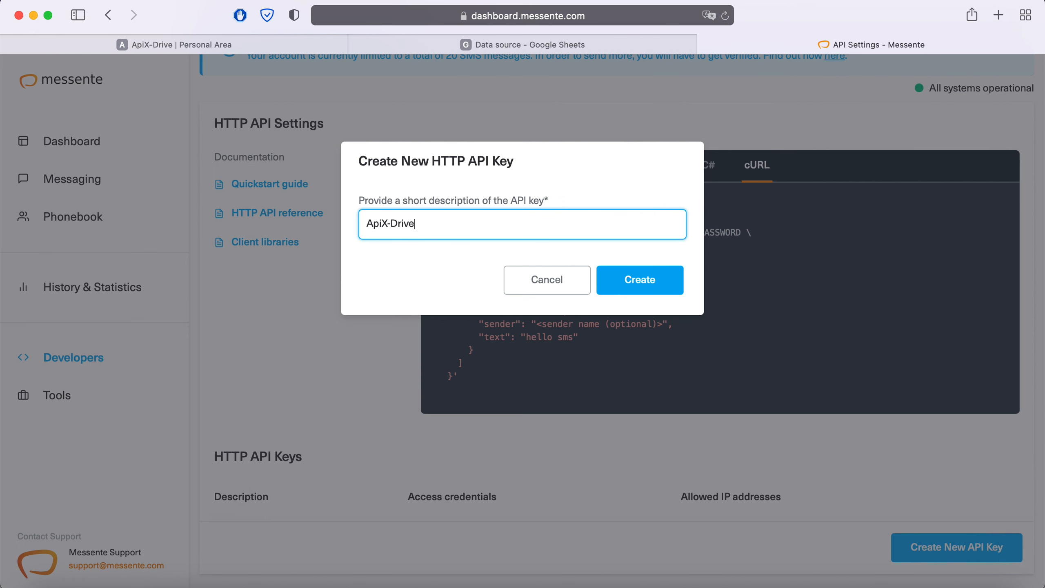
pyautogui.click(652, 286)
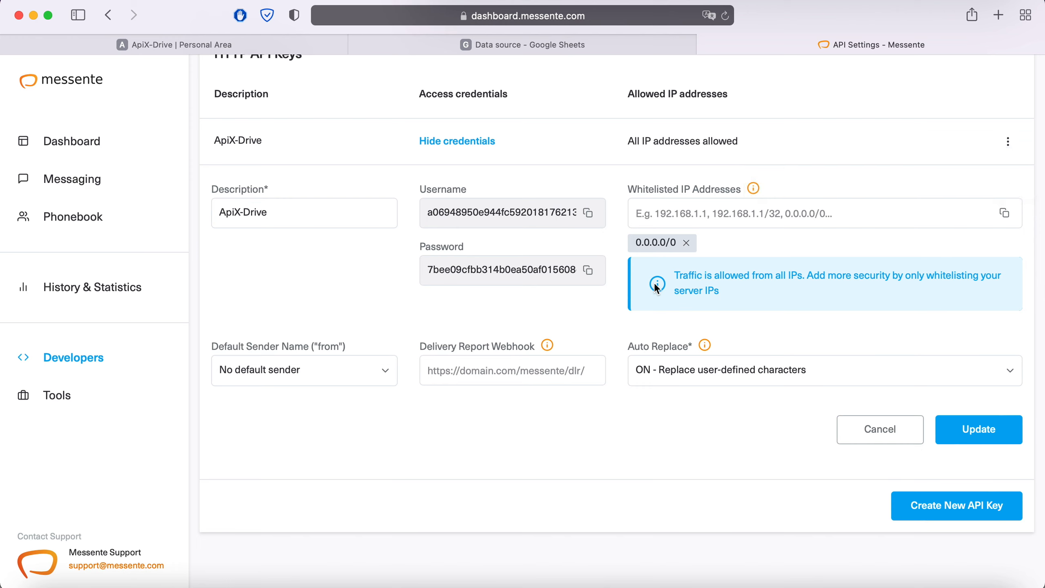
# - Copy the new key's username from Messente into the API username field of ApiX-Drive's integration setup
pyautogui.click(588, 213)
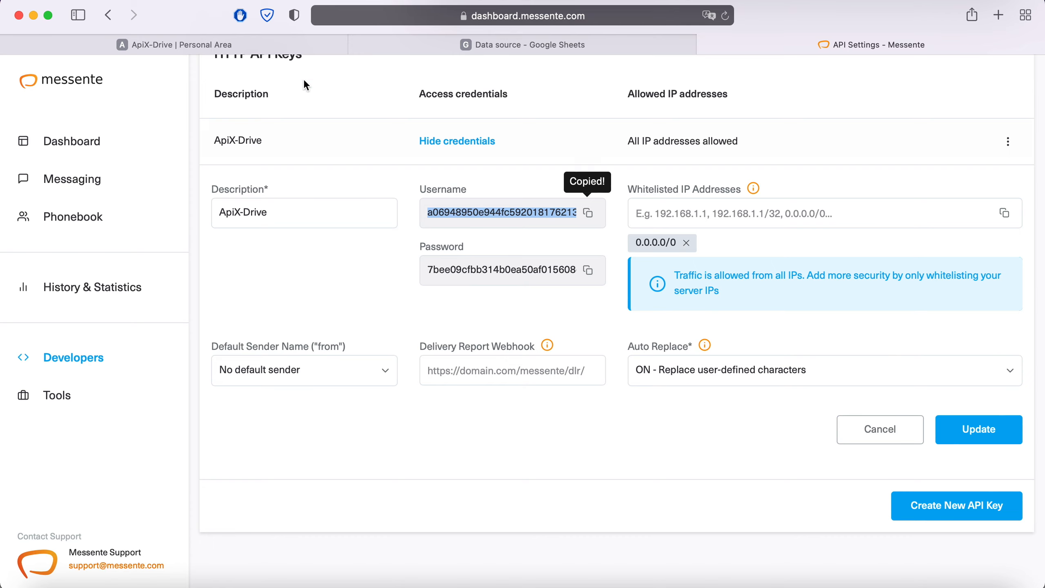
pyautogui.click(267, 45)
pyautogui.rightClick(425, 290)
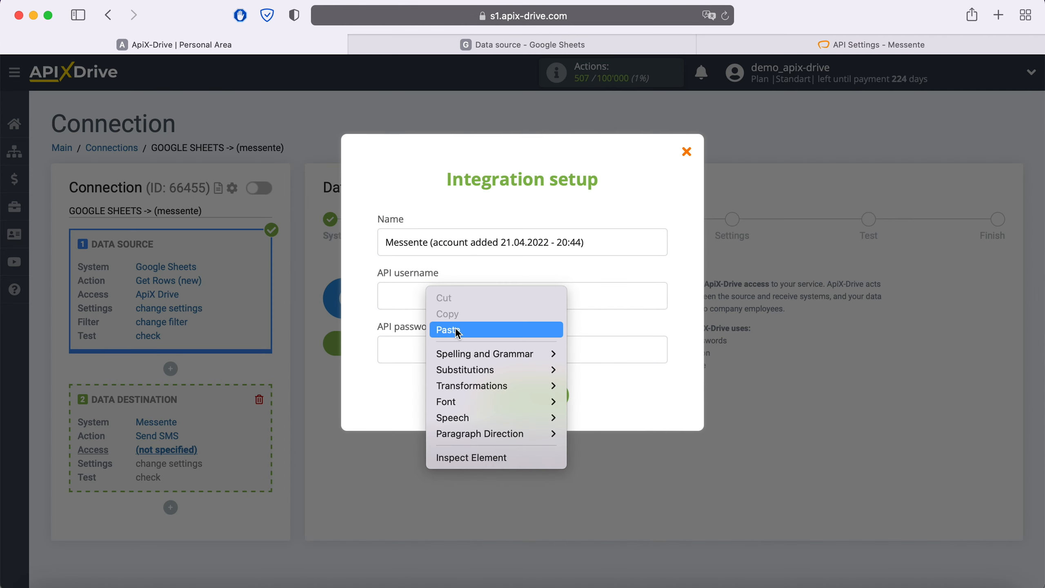
pyautogui.click(453, 331)
# - Copy the API key's password from Messente into the API password field of ApiX-Drive's integration setup and save the account
pyautogui.click(828, 40)
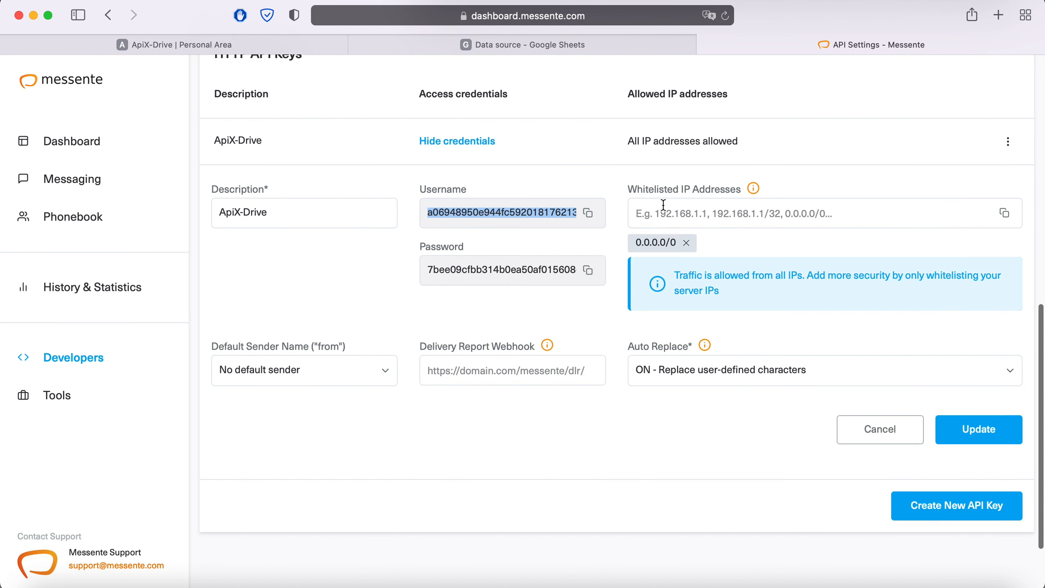
pyautogui.click(591, 273)
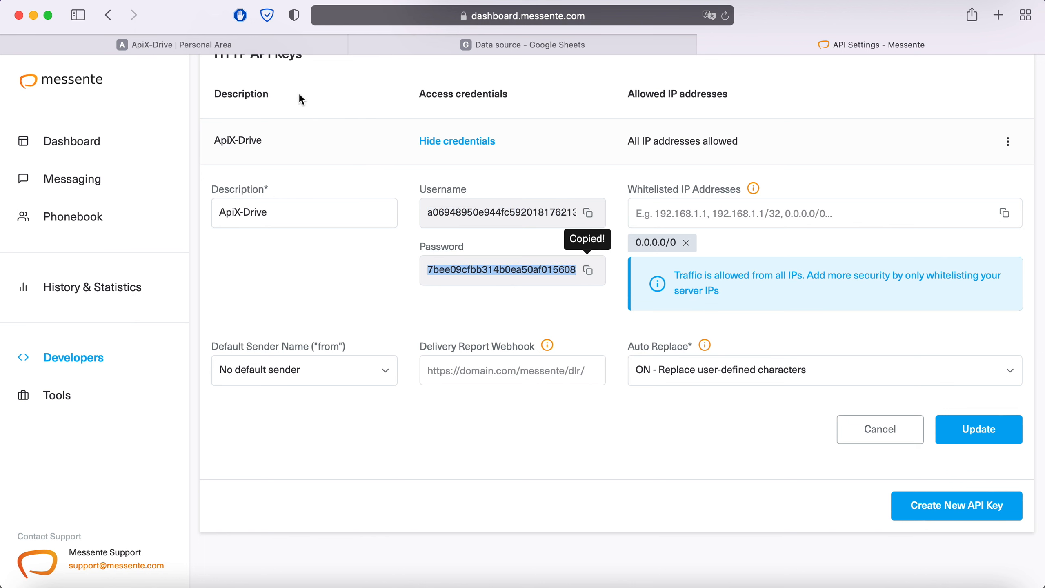
pyautogui.click(267, 48)
pyautogui.rightClick(409, 342)
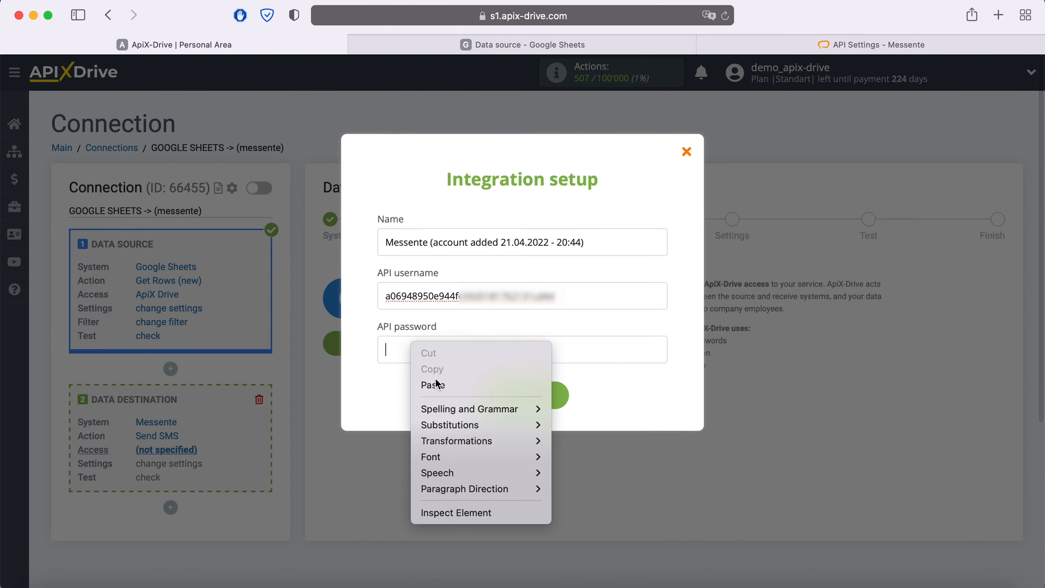
pyautogui.click(445, 387)
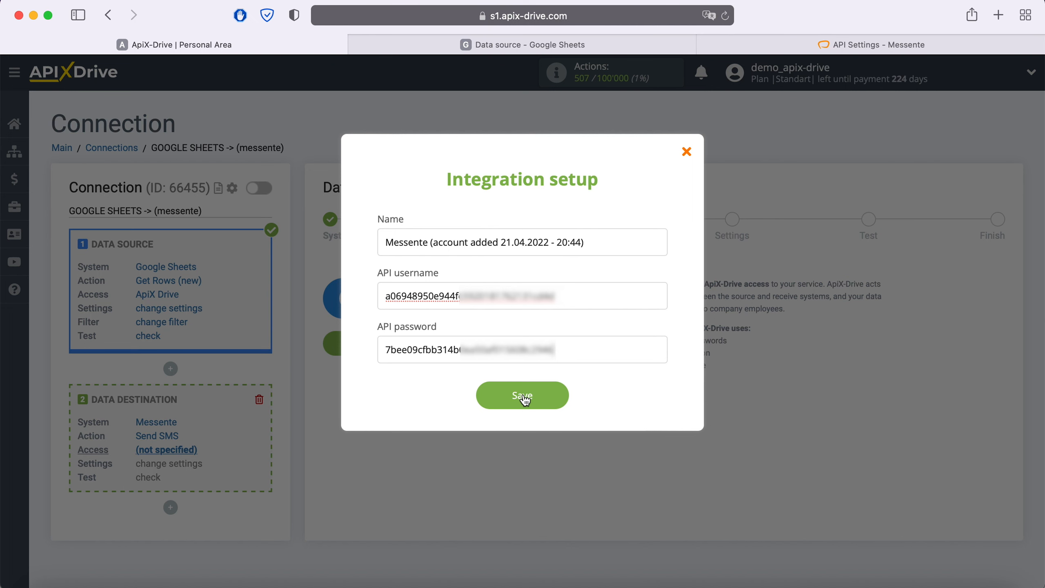
pyautogui.click(560, 394)
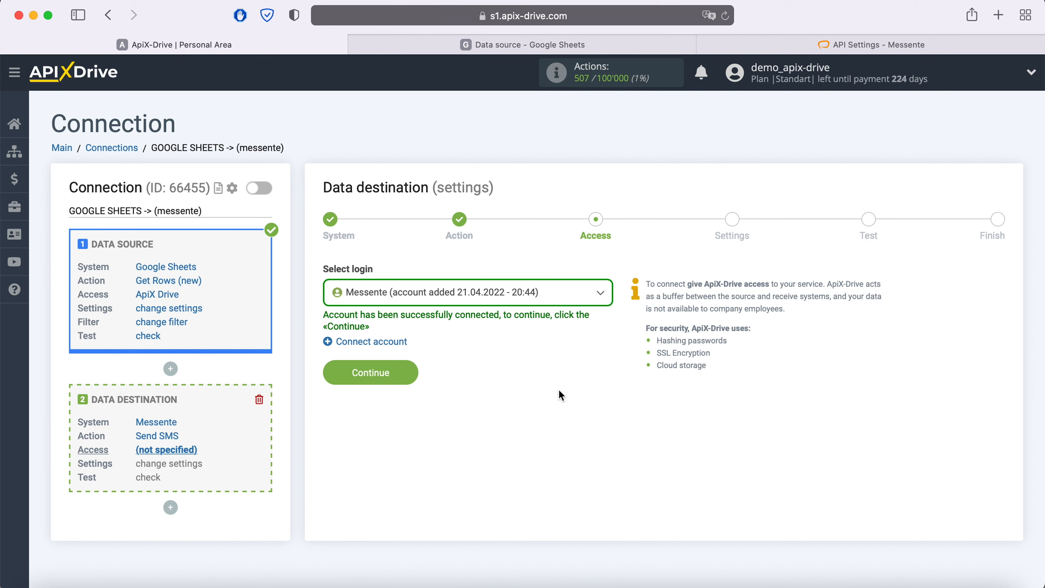
# - Select the newly connected Messente account as the destination login and continue to the message settings
pyautogui.click(575, 291)
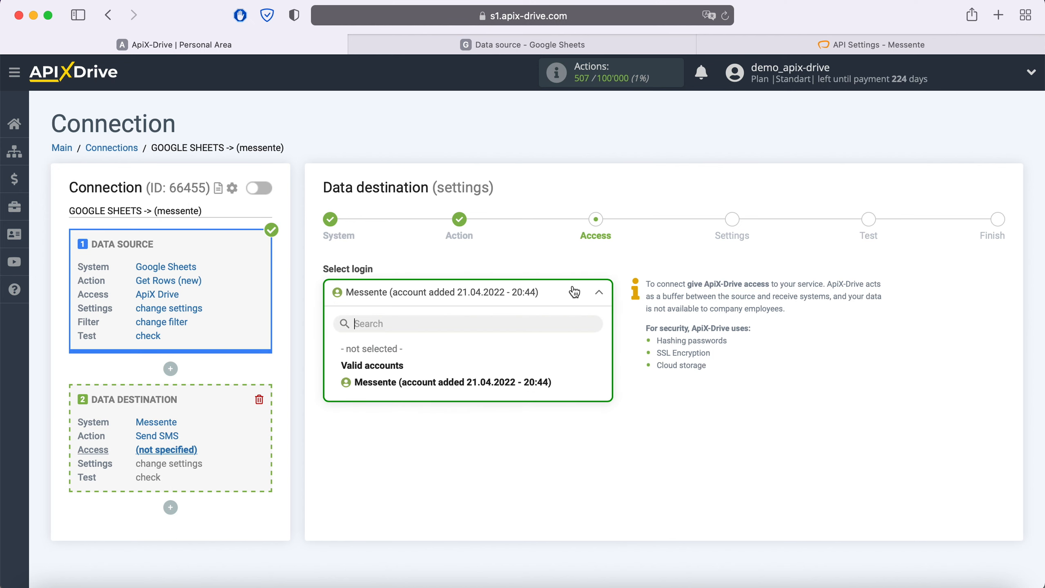
pyautogui.click(521, 381)
pyautogui.click(400, 371)
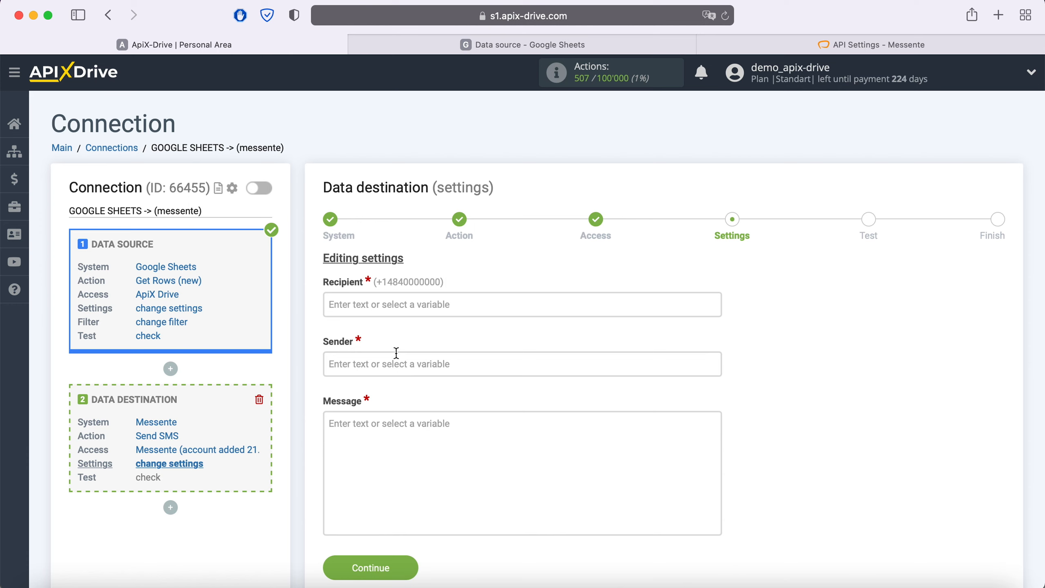
# - Set the SMS recipient to the Google Sheets Column F variable, and paste the sender's phone number into the Sender field
pyautogui.click(397, 304)
pyautogui.scroll(-3, 535, 321)
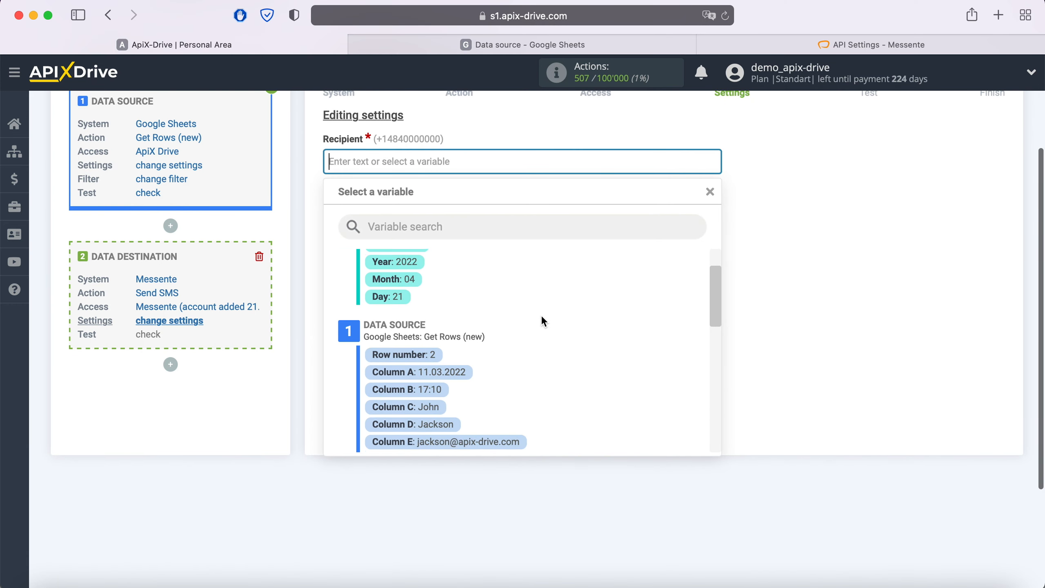
pyautogui.click(426, 390)
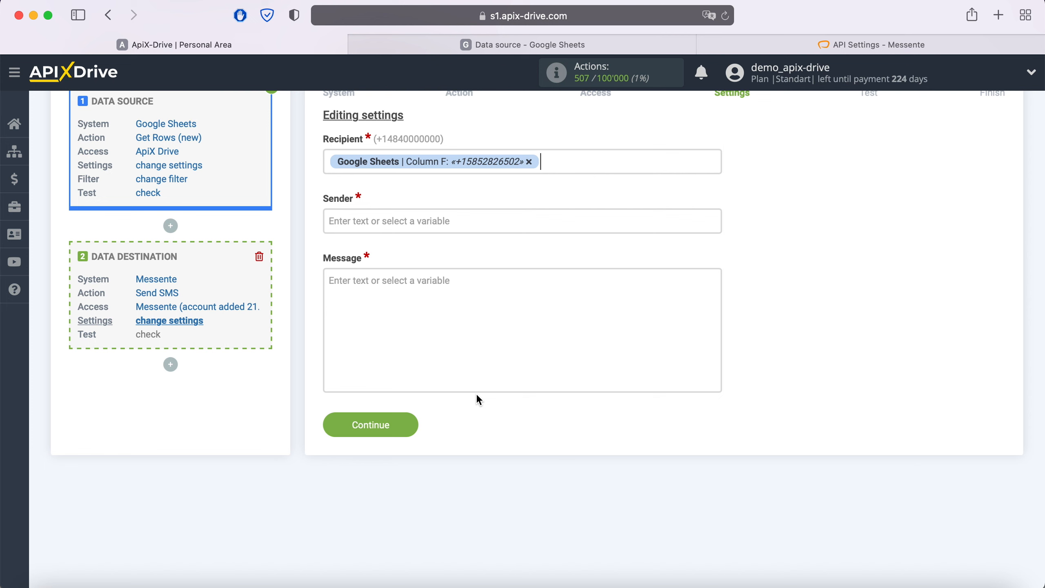
pyautogui.click(398, 221)
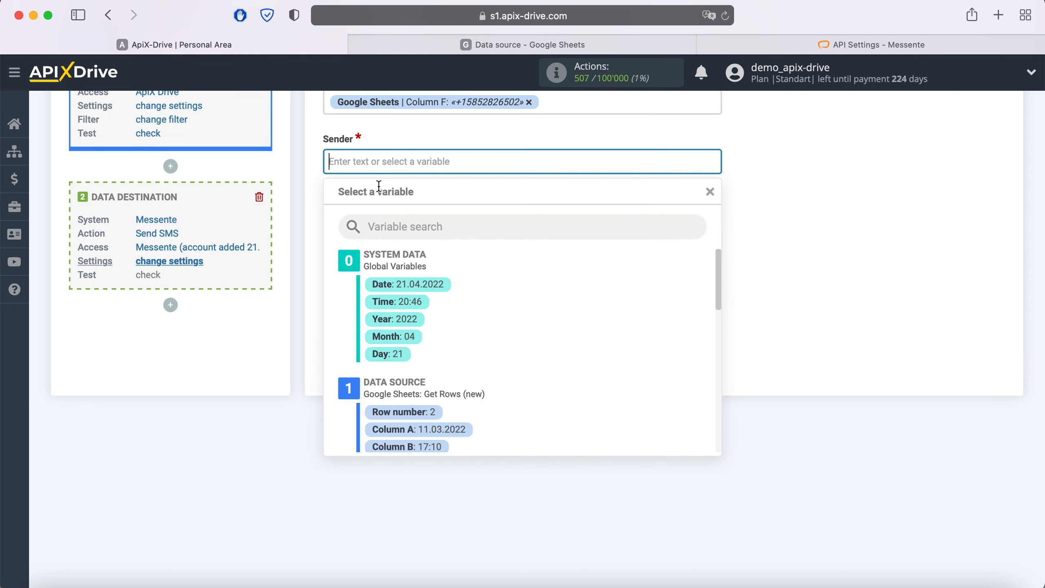
pyautogui.rightClick(369, 161)
pyautogui.click(400, 200)
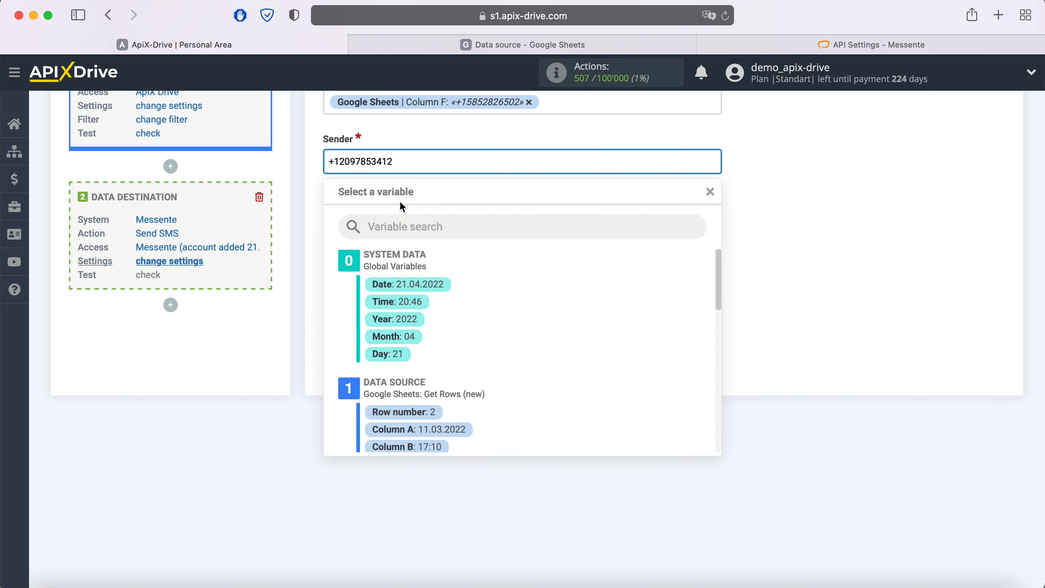
pyautogui.click(315, 222)
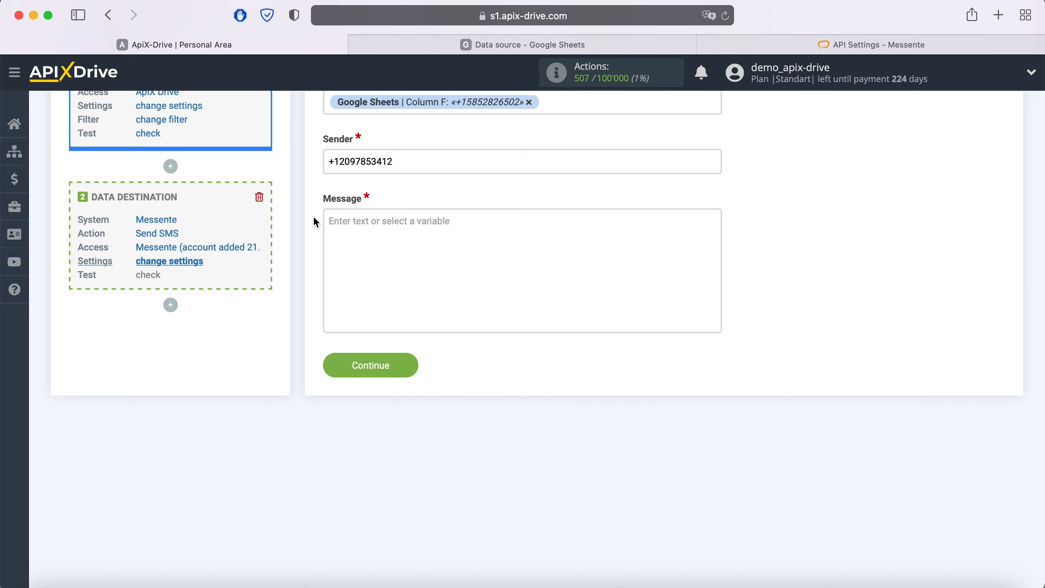
# - Compose the message greeting as "Hi," followed by the Google Sheets Column C and Column D variables and an exclamation mark
pyautogui.click(331, 223)
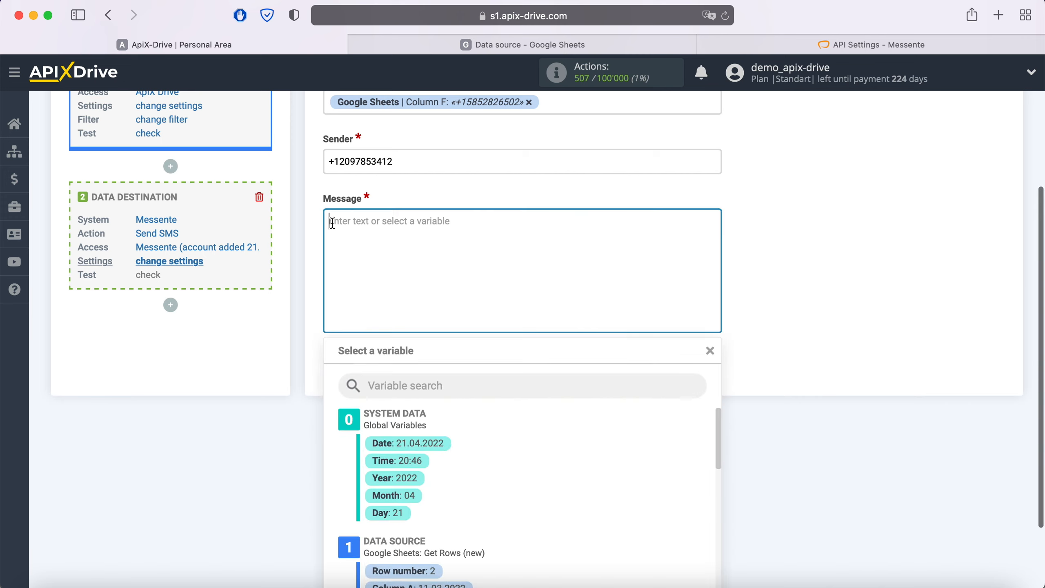
pyautogui.write('Hi,')
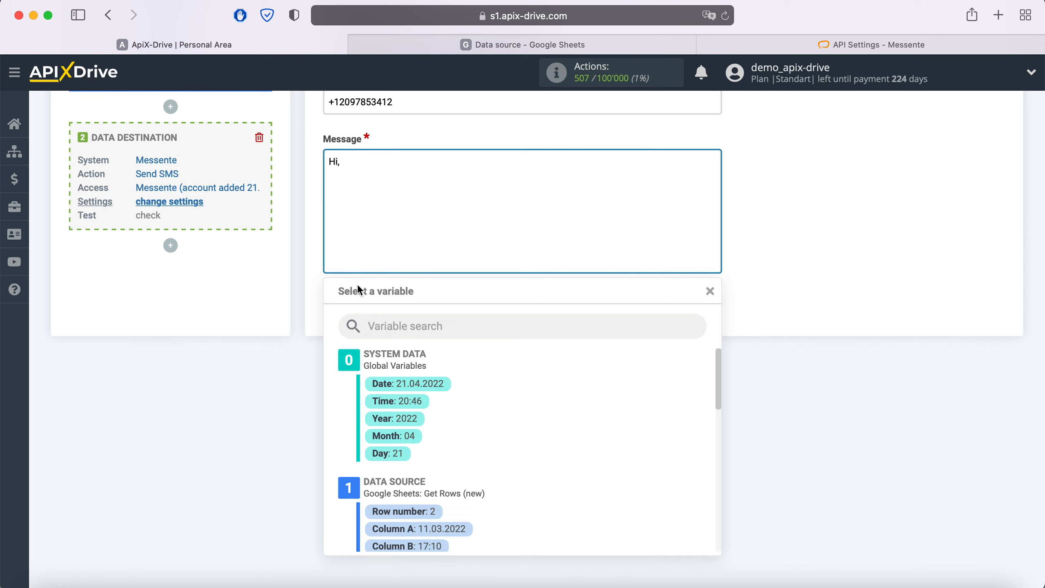
pyautogui.scroll(-5, 550, 409)
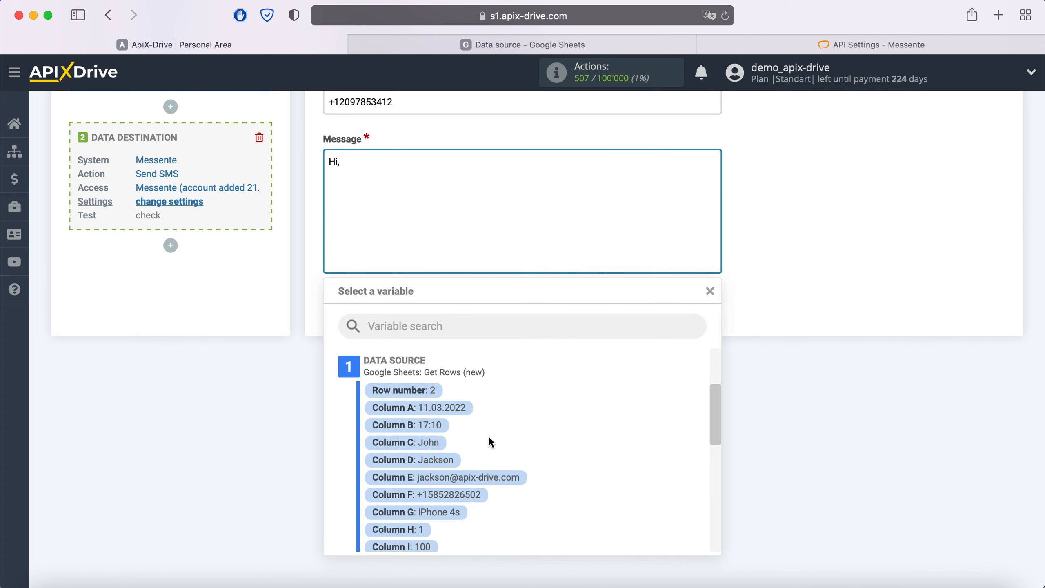
pyautogui.click(440, 440)
pyautogui.click(533, 171)
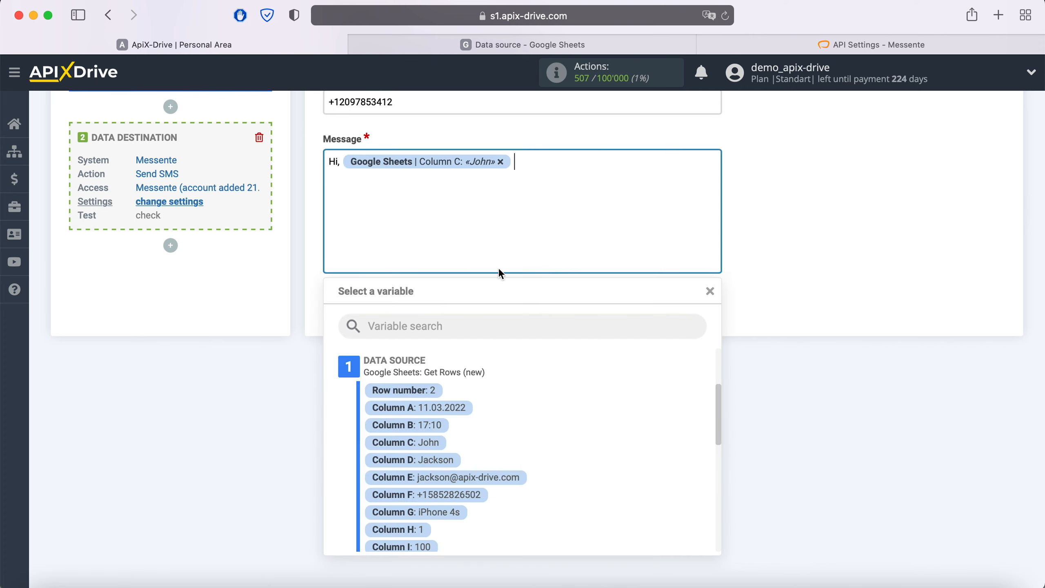
pyautogui.click(444, 457)
pyautogui.write('!')
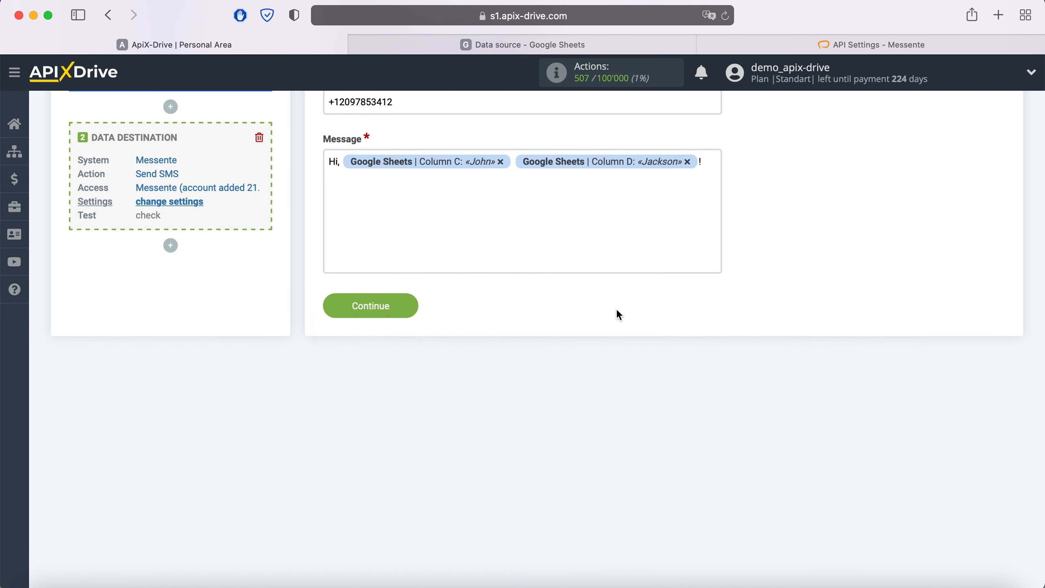
# - Append the Google Sheets Column K variable after the greeting in the message and continue to the test stage
pyautogui.click(718, 180)
pyautogui.scroll(-2, 519, 460)
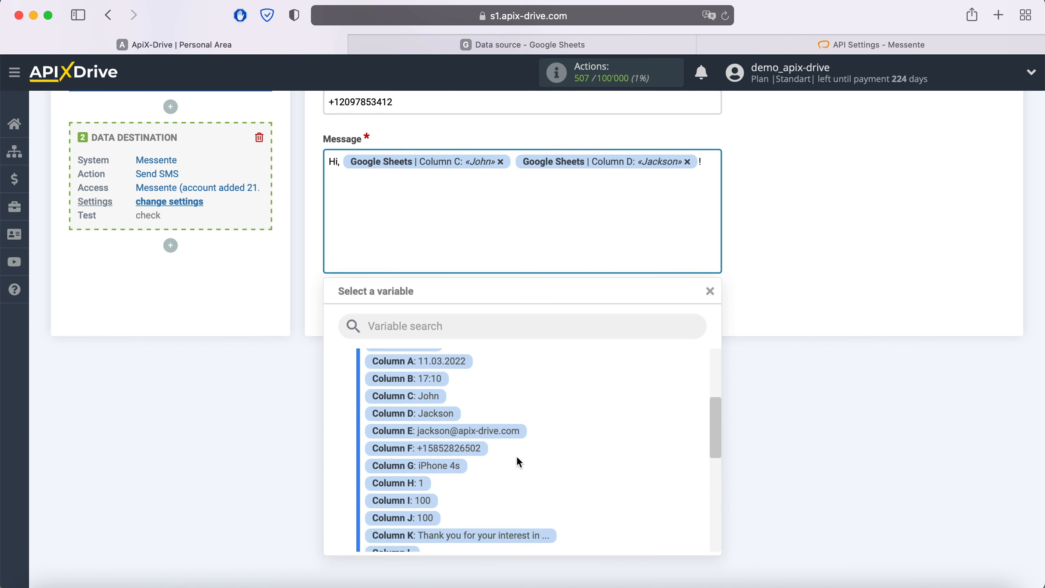
pyautogui.scroll(-2, 516, 456)
pyautogui.click(489, 511)
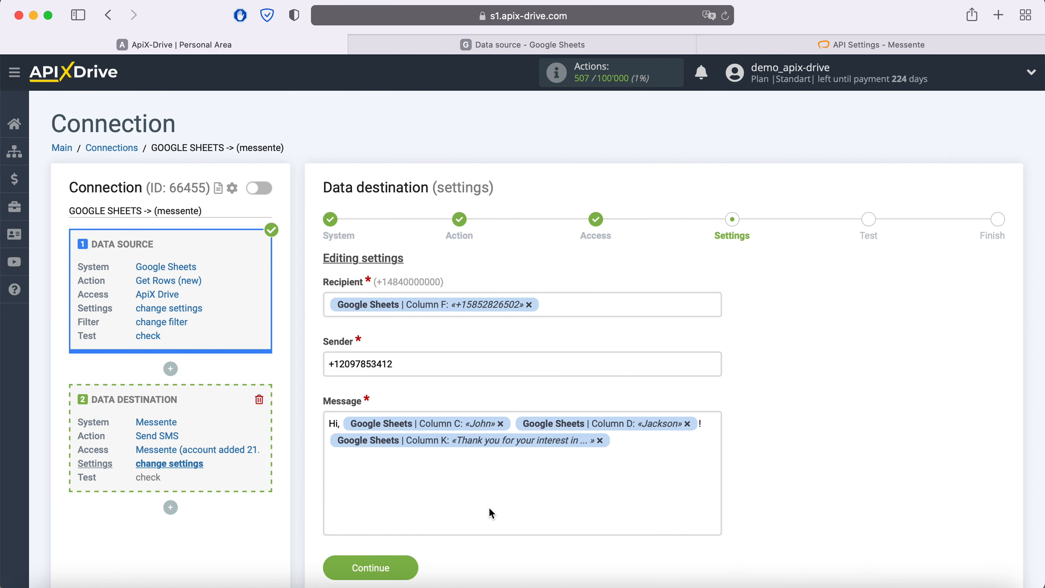
pyautogui.click(411, 566)
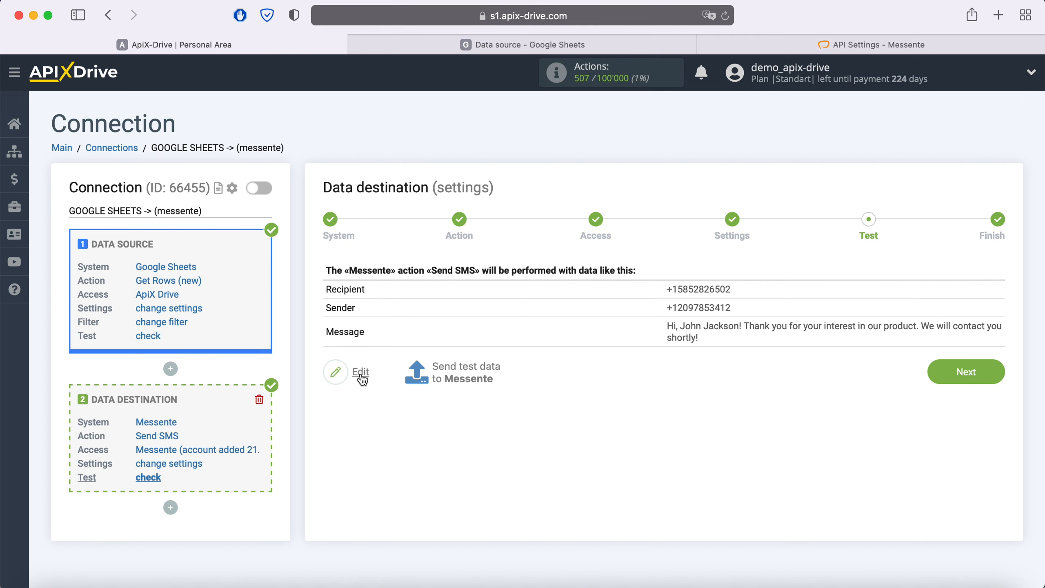
# - Send test data to Messente, and check the SMS history in the Messente dashboard for the sent message
pyautogui.click(469, 374)
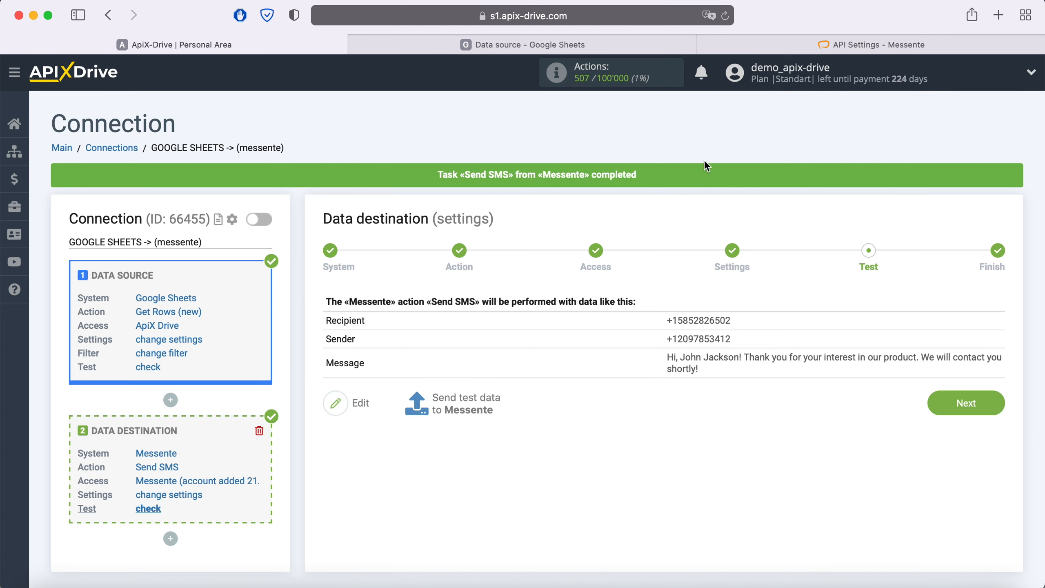
pyautogui.click(737, 46)
pyautogui.click(97, 291)
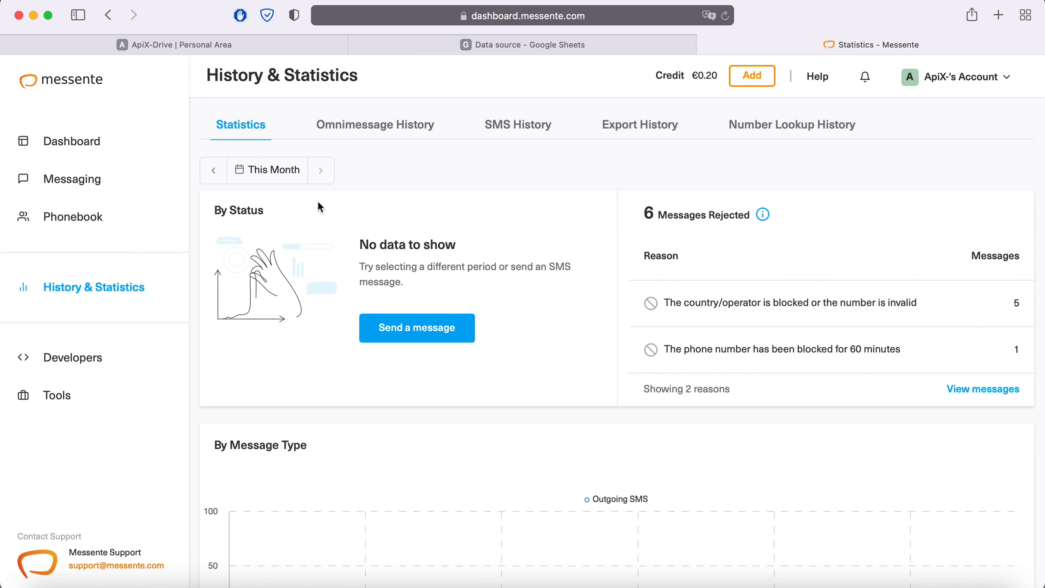
pyautogui.click(510, 128)
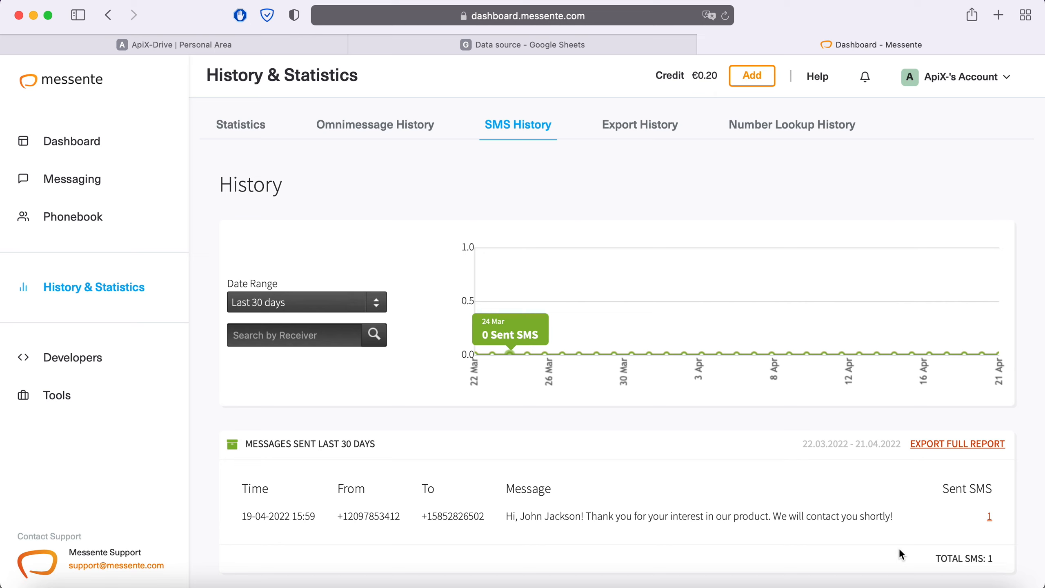
# - Return to ApiX-Drive, finish the data destination setup and enable auto-update for the connection
pyautogui.click(164, 46)
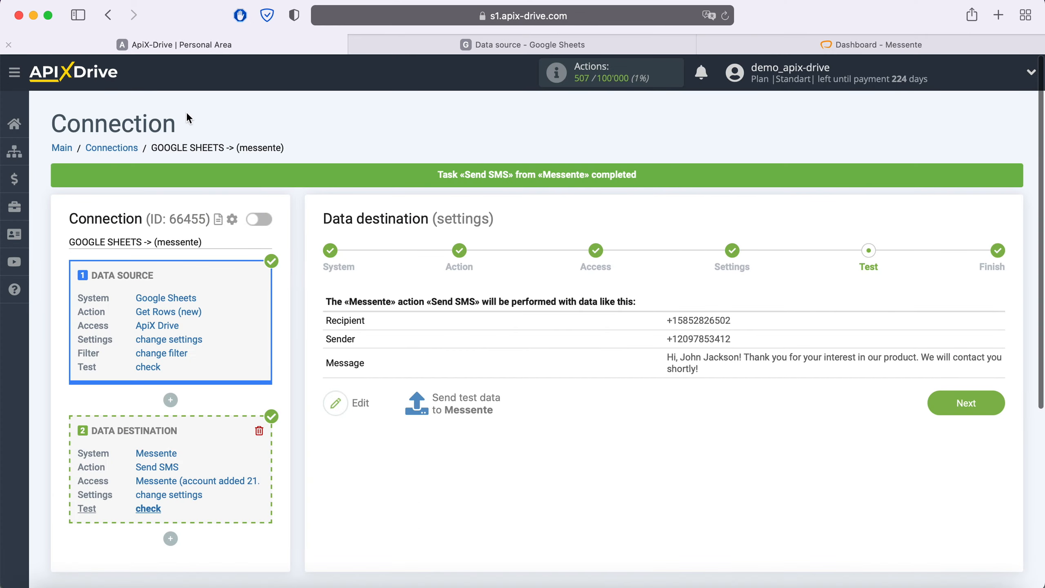
pyautogui.click(990, 401)
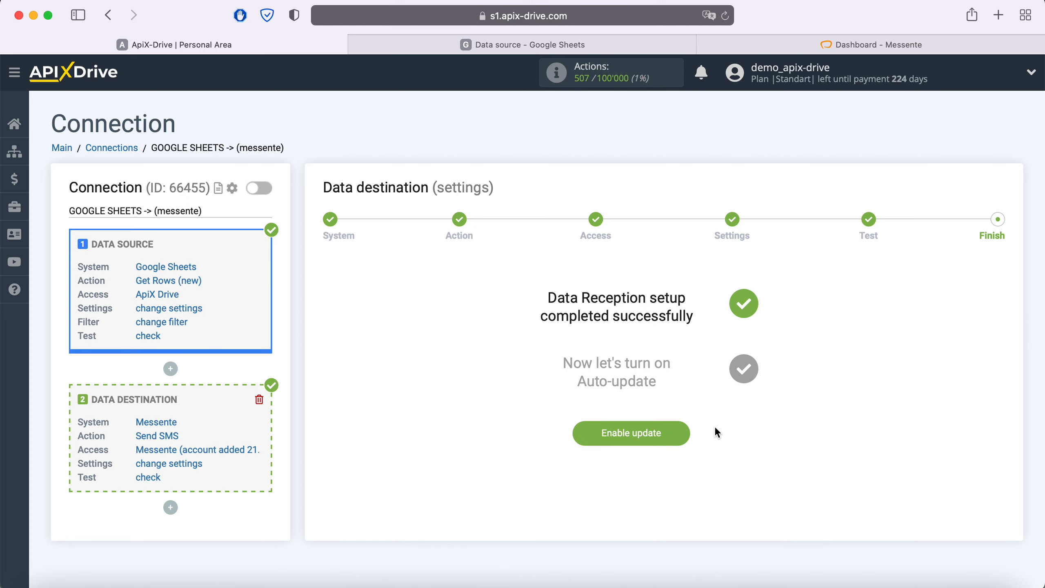
pyautogui.click(686, 430)
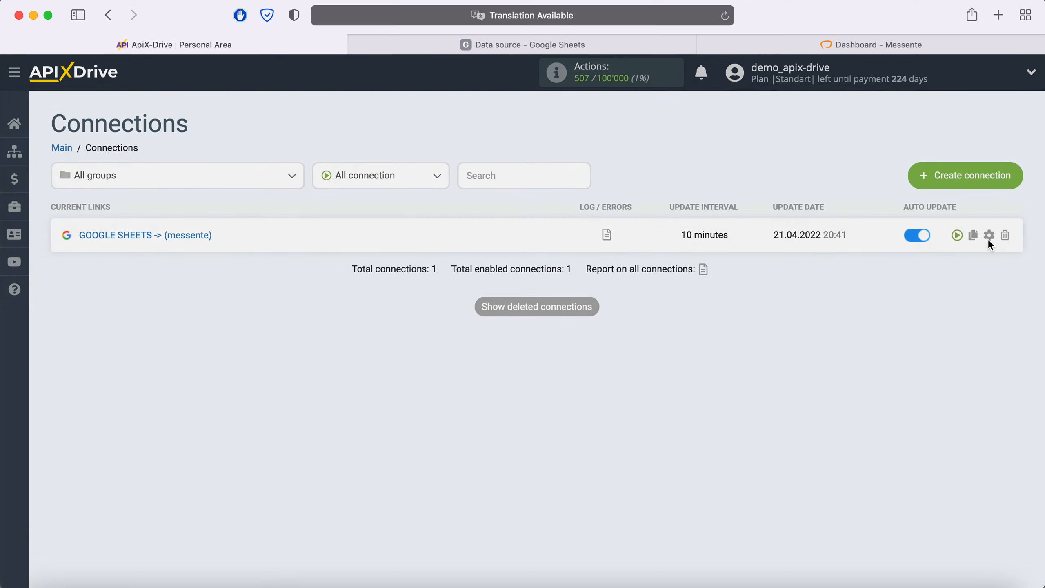
# - Set the update interval of the GOOGLE SHEETS -> (messente) connection to 5 minutes and save its setup
pyautogui.click(988, 236)
pyautogui.click(566, 337)
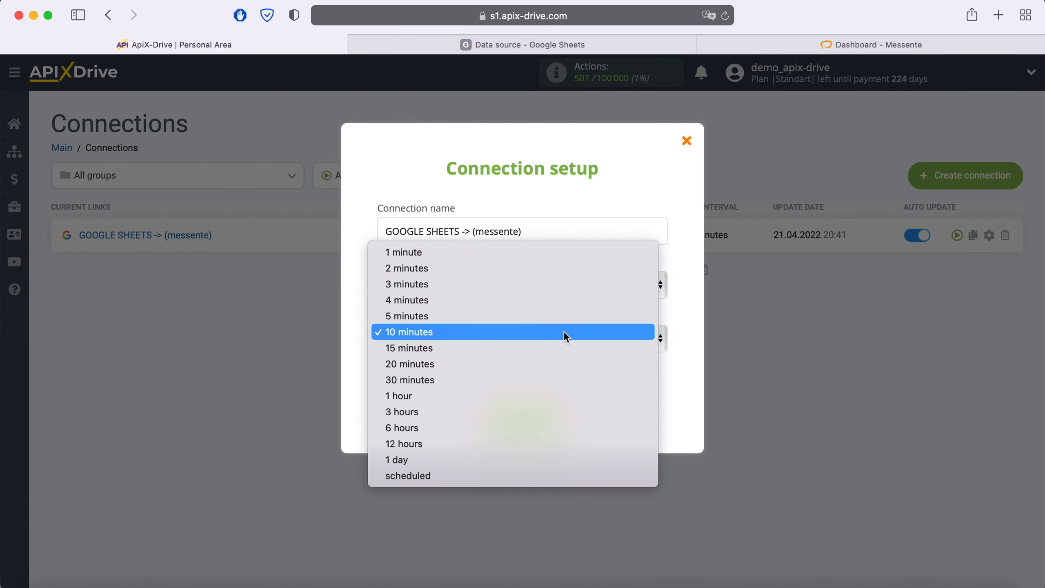
pyautogui.click(482, 319)
pyautogui.click(562, 416)
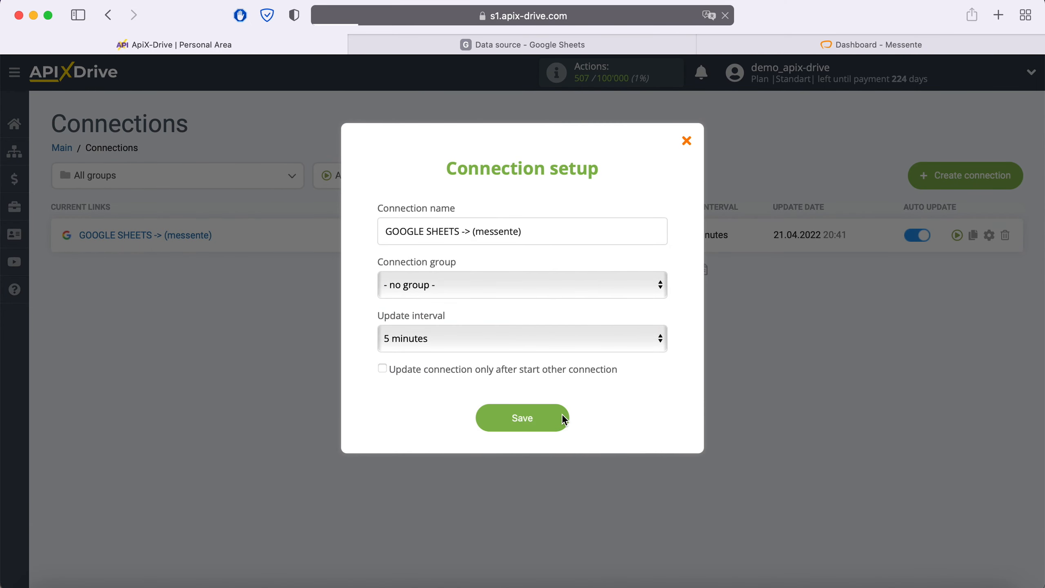